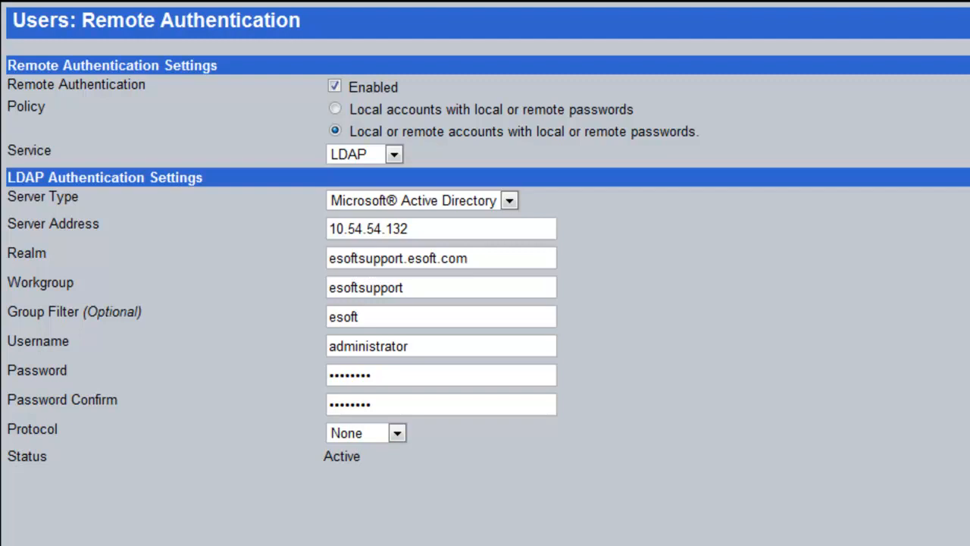
Step: Bring up the groups list showing remote eSoft Level 1, 2 and 3 with their permissions
{"action": "left_click", "coordinate": [408, 228]}
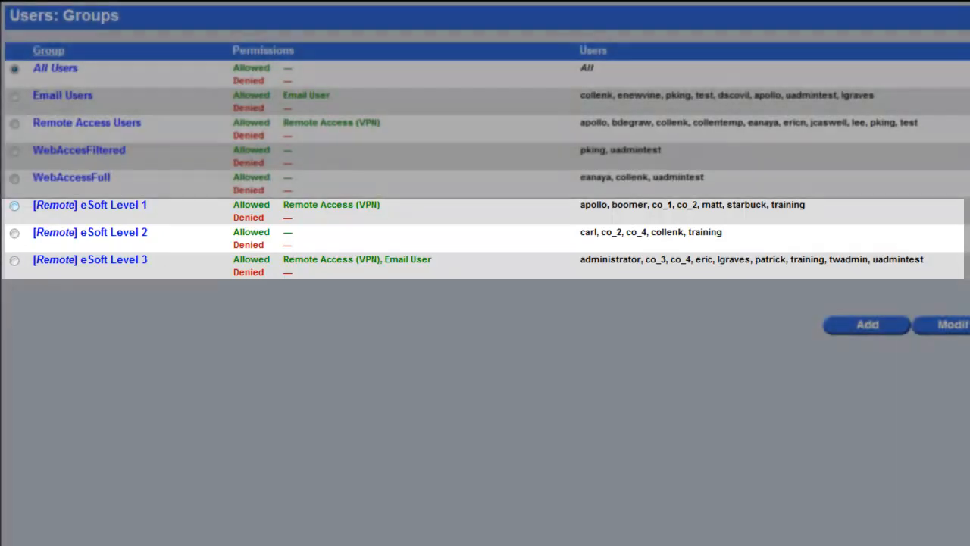
Step: Require Active Directory user authentication on the web proxy, then select eSoft Level 1 to modify
{"action": "left_click", "coordinate": [14, 205]}
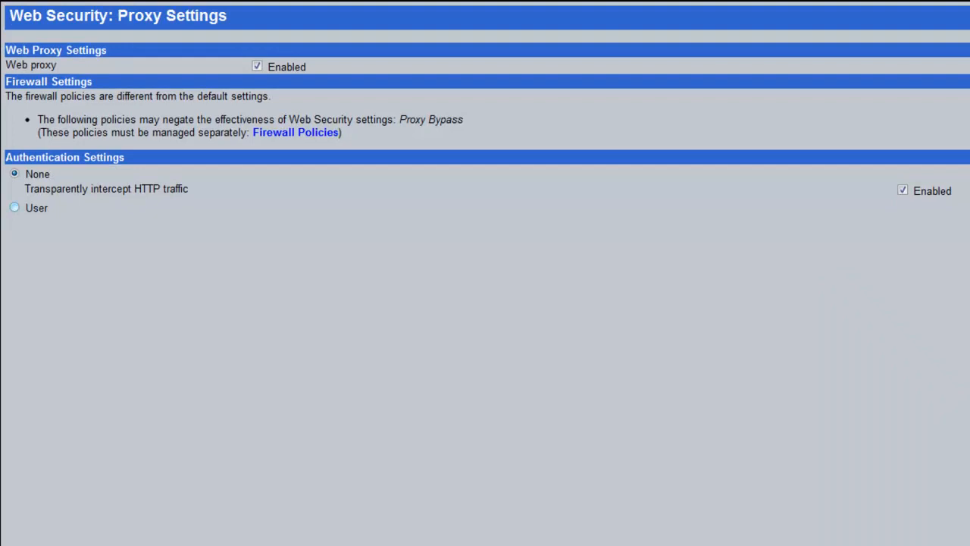
{"action": "left_click", "coordinate": [14, 207]}
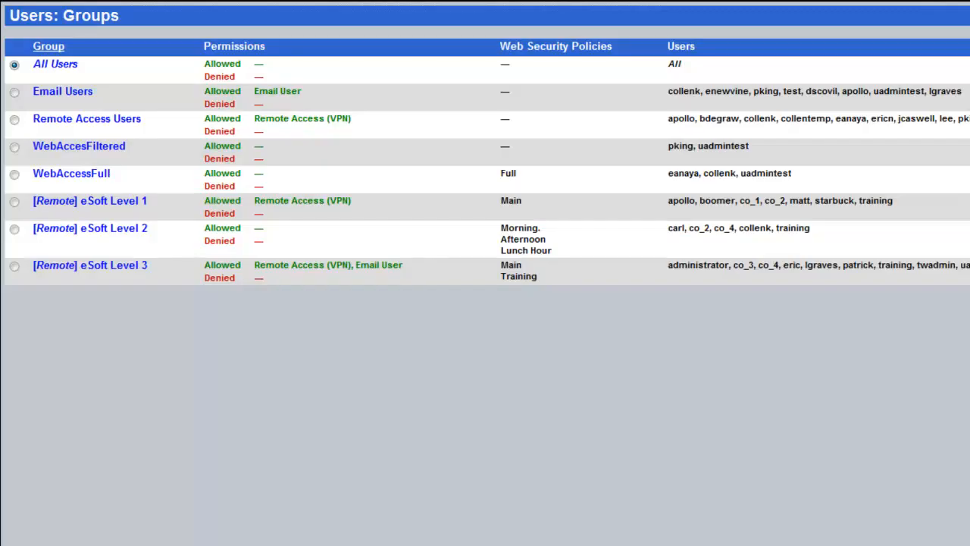
{"action": "left_click", "coordinate": [14, 204]}
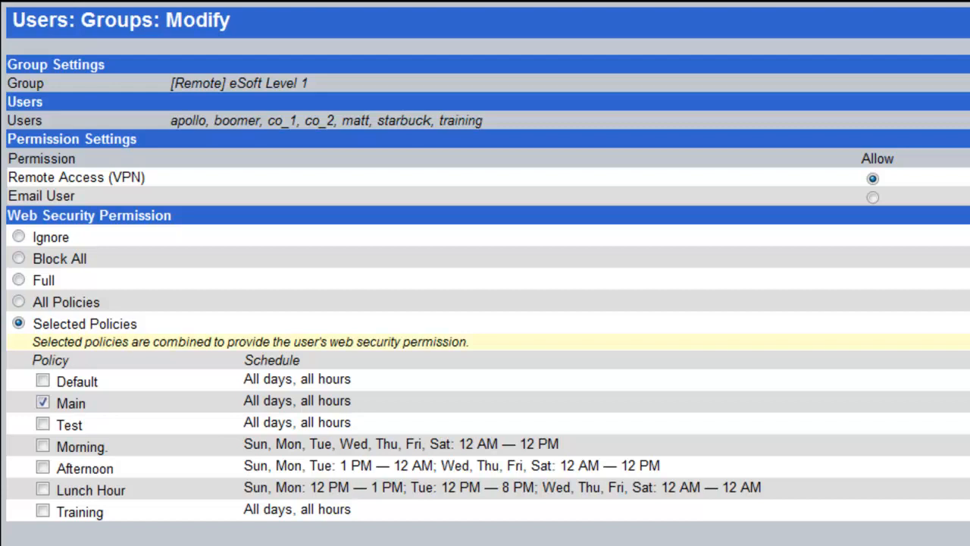
Step: Limit eSoft Level 1 to Selected Policies, unchecking Main and checking Test
{"action": "left_click", "coordinate": [18, 279]}
{"action": "left_click", "coordinate": [18, 257]}
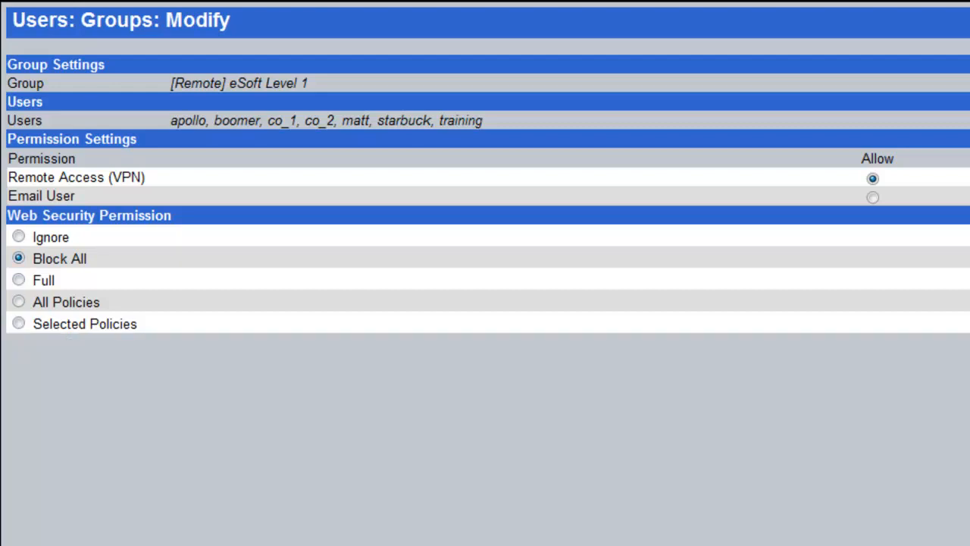
{"action": "left_click", "coordinate": [18, 324]}
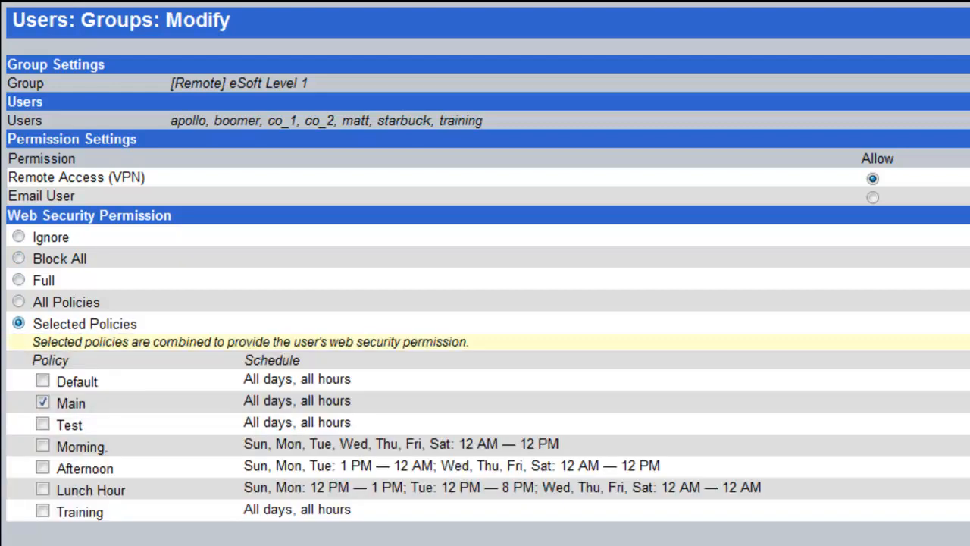
{"action": "left_click", "coordinate": [43, 402]}
{"action": "left_click", "coordinate": [43, 424]}
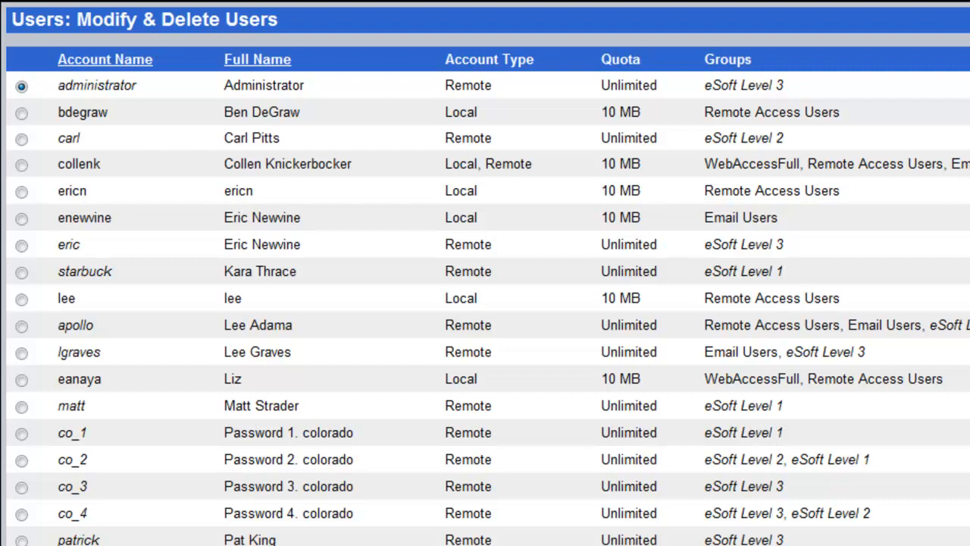
Step: Point out the mixed Local, Remote account, then pick the eSoft Level 2 remote user
{"action": "left_click_drag", "start_coordinate": [57, 164], "coordinate": [533, 164]}
{"action": "double_click", "coordinate": [79, 164]}
{"action": "left_click_drag", "start_coordinate": [534, 164], "coordinate": [461, 163]}
{"action": "left_click", "coordinate": [461, 164]}
{"action": "left_click", "coordinate": [21, 139]}
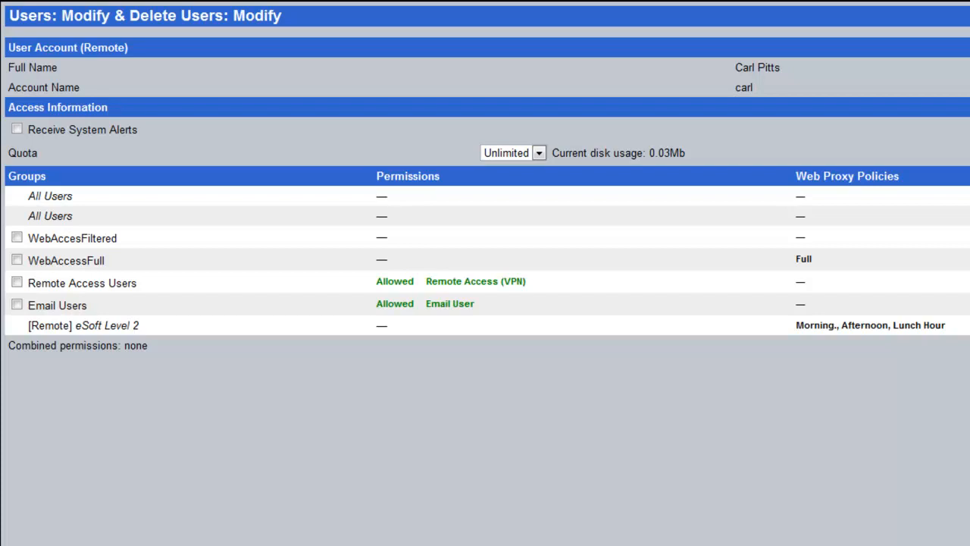
Step: Tick Remote Access Users and Email Users for the eSoft Level 2 remote user
{"action": "left_click", "coordinate": [16, 282]}
{"action": "left_click", "coordinate": [17, 304]}
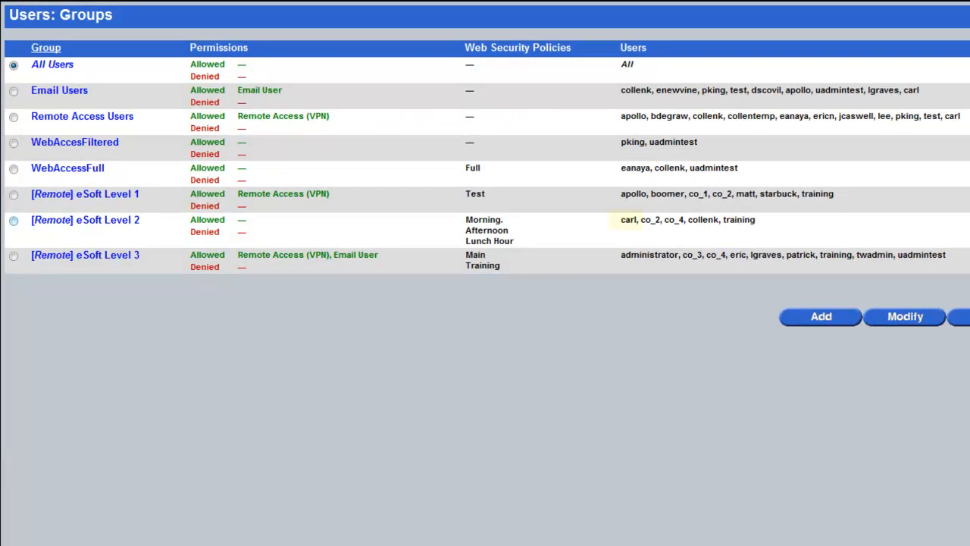
{"action": "double_click", "coordinate": [628, 220]}
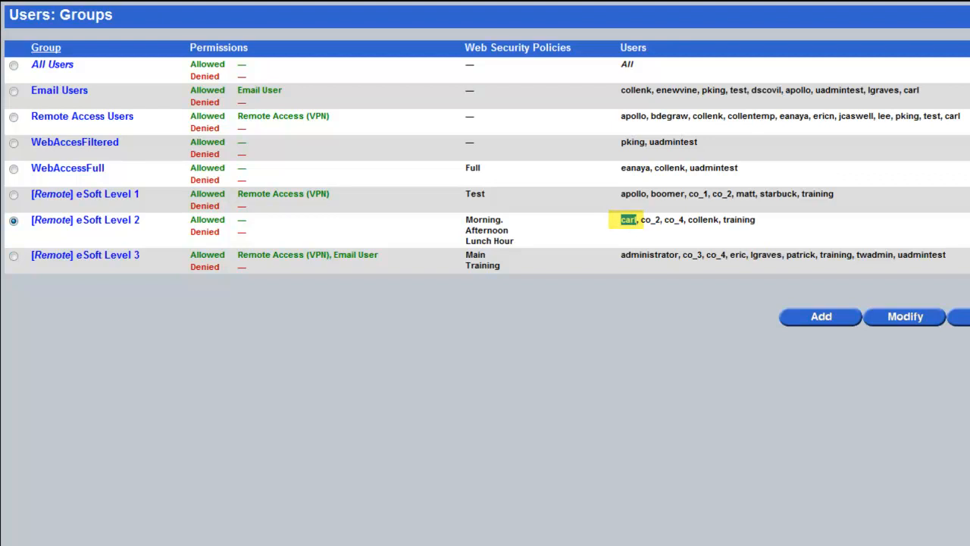
{"action": "double_click", "coordinate": [912, 91]}
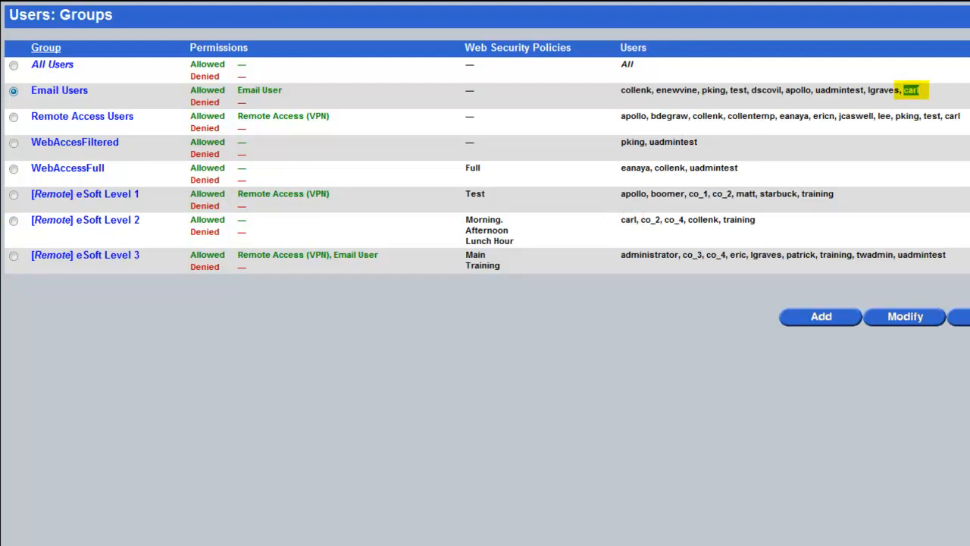
{"action": "double_click", "coordinate": [952, 116]}
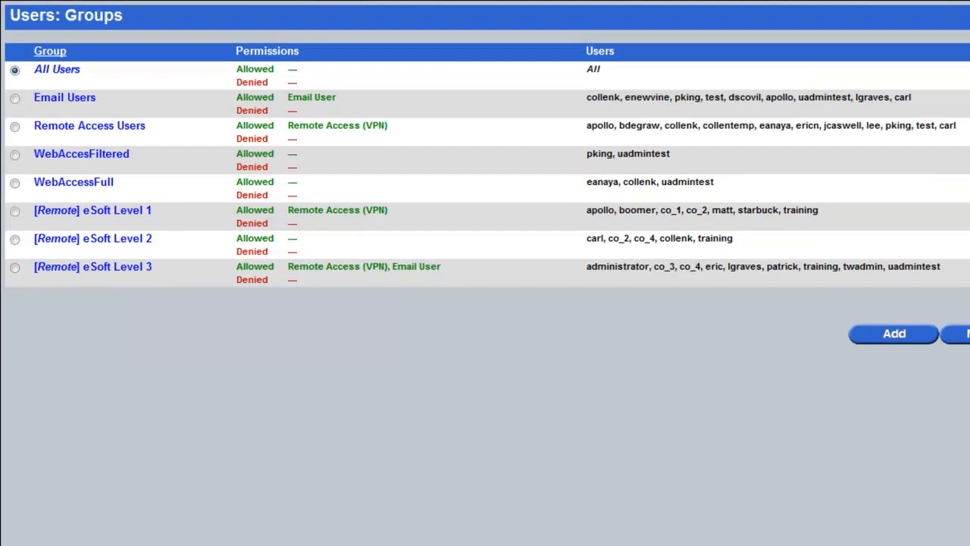
Step: Inspect eSoft Level 2 and Level 3 groups, highlighting the test account and VPN, Email User permissions
{"action": "double_click", "coordinate": [715, 238]}
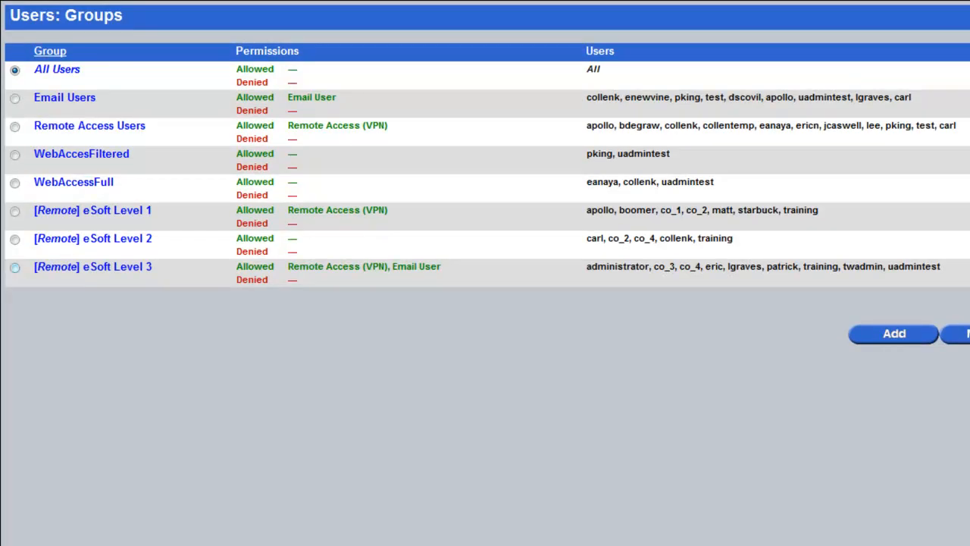
{"action": "left_click", "coordinate": [15, 267]}
{"action": "double_click", "coordinate": [821, 266]}
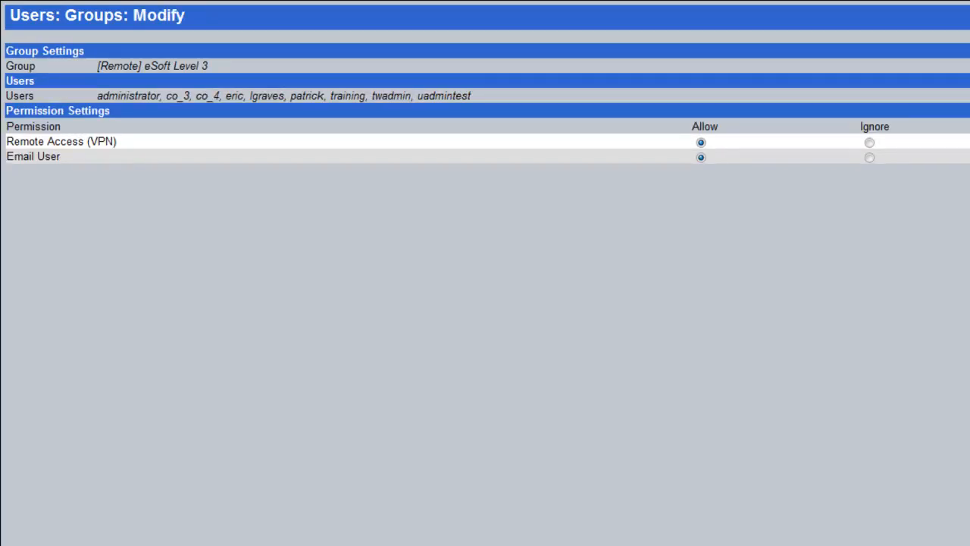
{"action": "left_click_drag", "start_coordinate": [61, 156], "coordinate": [33, 141]}
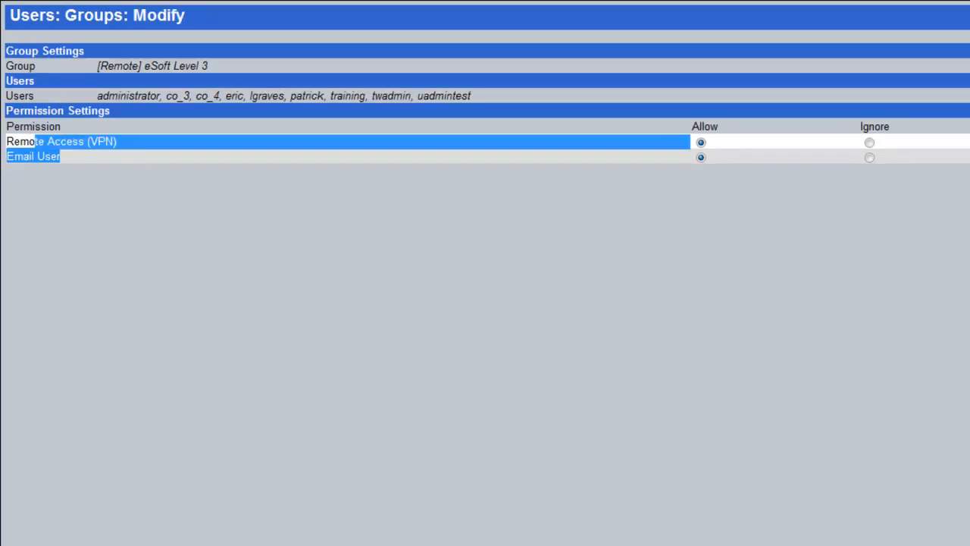
{"action": "left_click", "coordinate": [33, 141]}
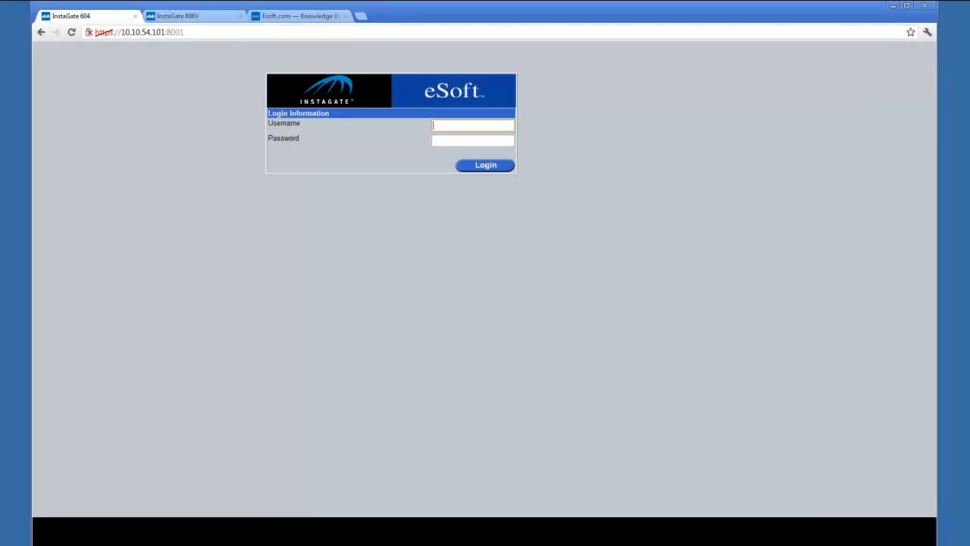
Step: Append /user to the InstaGate address to reach the user admin login
{"action": "key", "text": "ctrl+l"}
{"action": "key", "text": "End"}
{"action": "type", "text": "/user"}
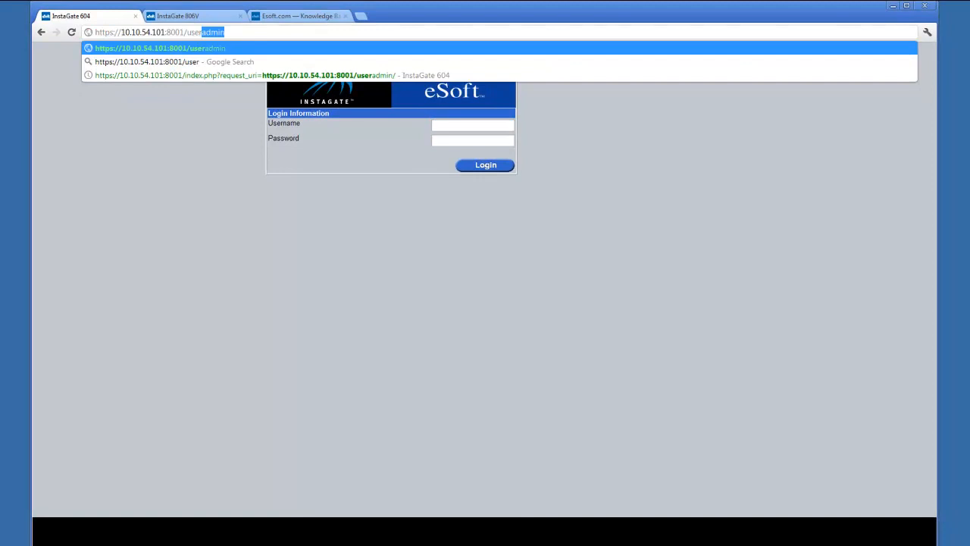
{"action": "key", "text": "Return"}
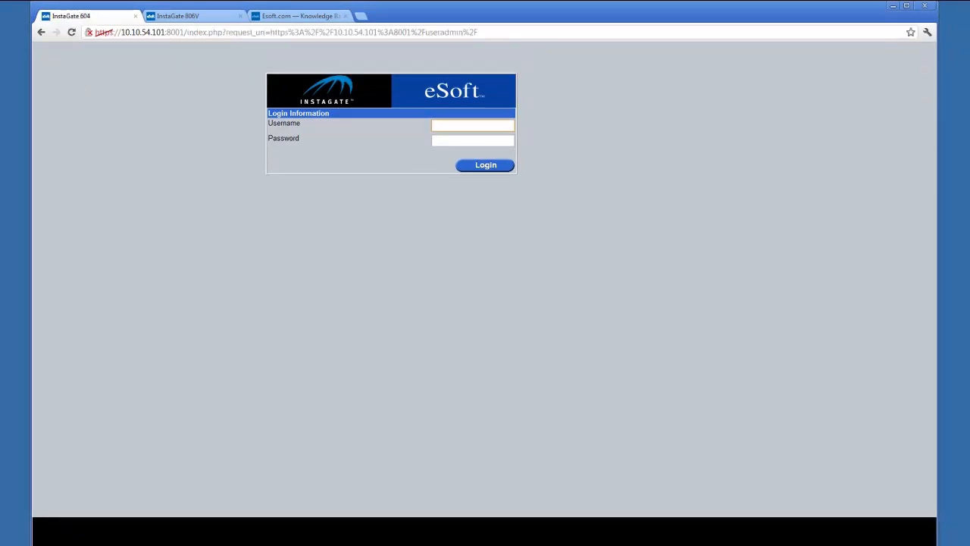
Step: Log in to user admin with the remote test user's username and password
{"action": "type", "text": "tra"}
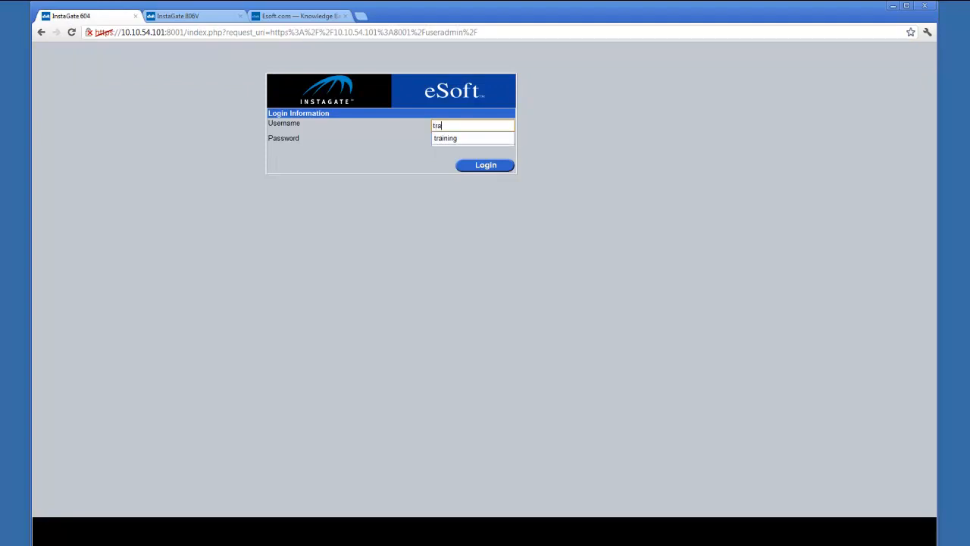
{"action": "type", "text": "ining"}
{"action": "key", "text": "Tab"}
{"action": "type", "text": "trai"}
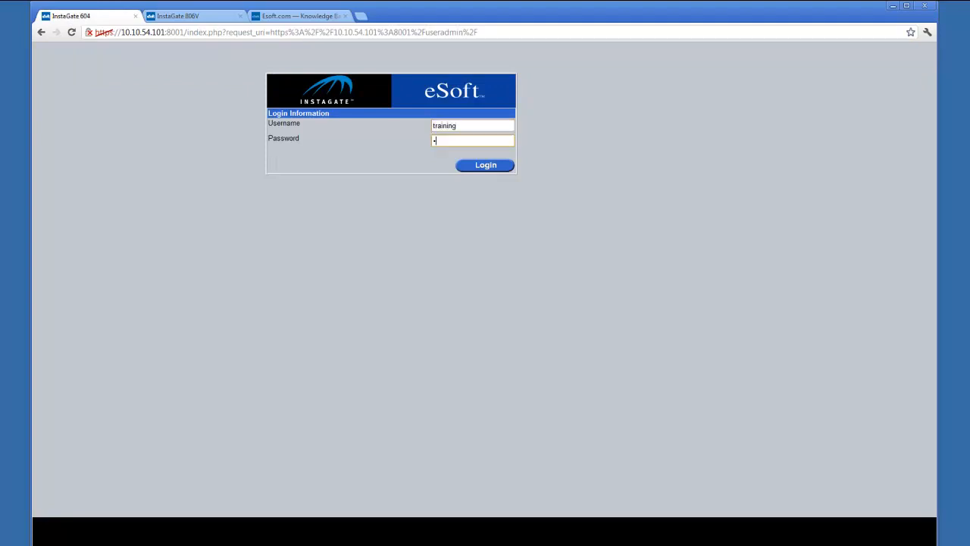
{"action": "type", "text": "ning"}
{"action": "key", "text": "Return"}
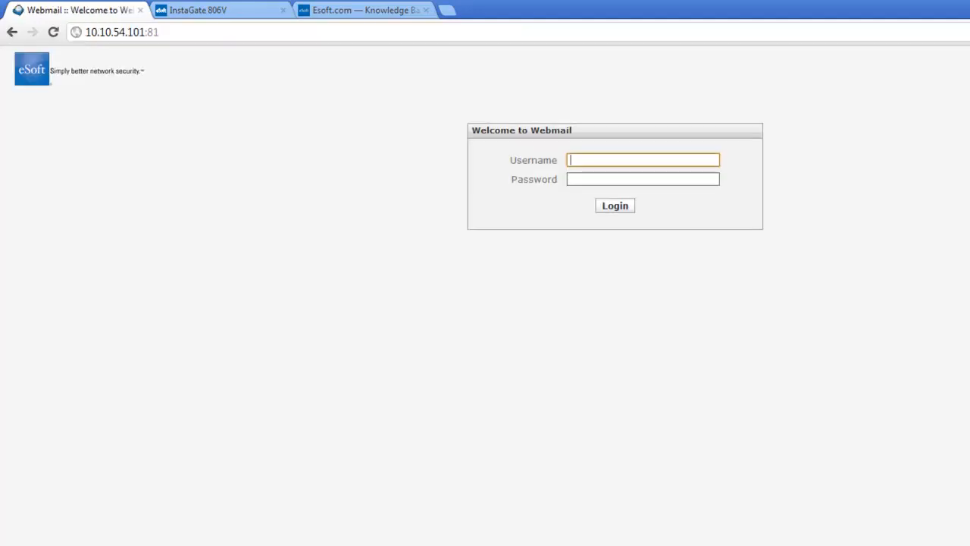
Step: Log in to eSoft Webmail with the remote test user's username and password
{"action": "type", "text": "training"}
{"action": "key", "text": "Tab"}
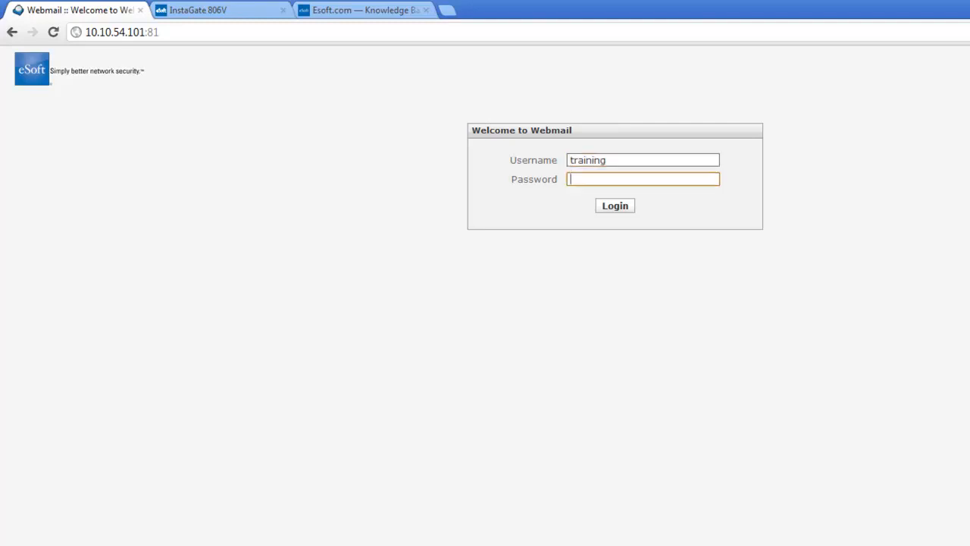
{"action": "type", "text": "training"}
{"action": "key", "text": "Return"}
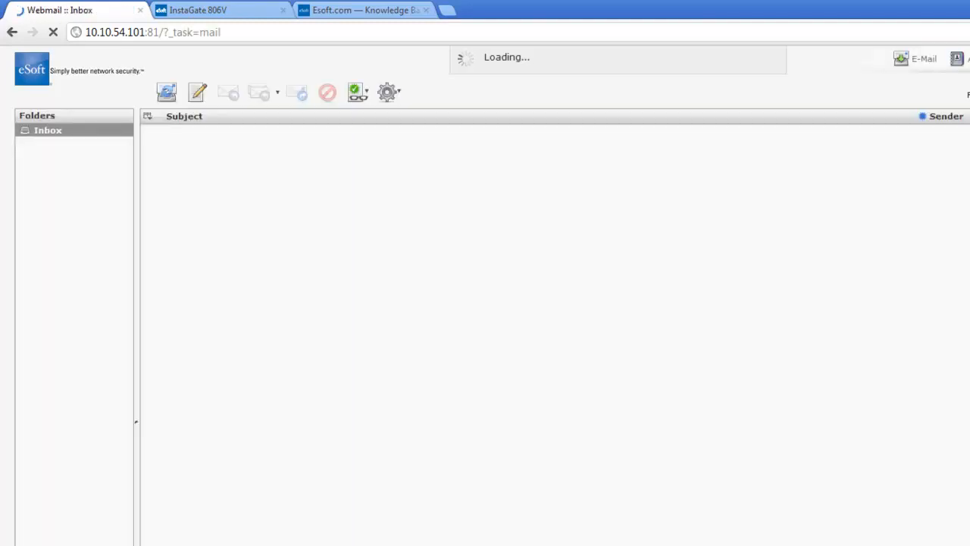
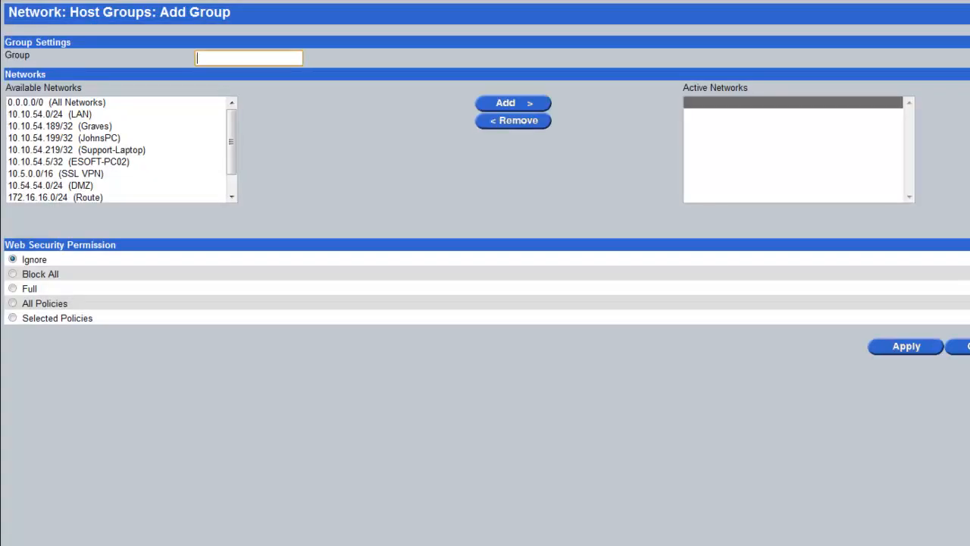
Step: Name the new host group Test and add networks 10.10.54.0/24, 10.5.0.0/16 and 192.168.1.0/24
{"action": "type", "text": "Test"}
{"action": "key", "text": "Down"}
{"action": "key", "text": "Down"}
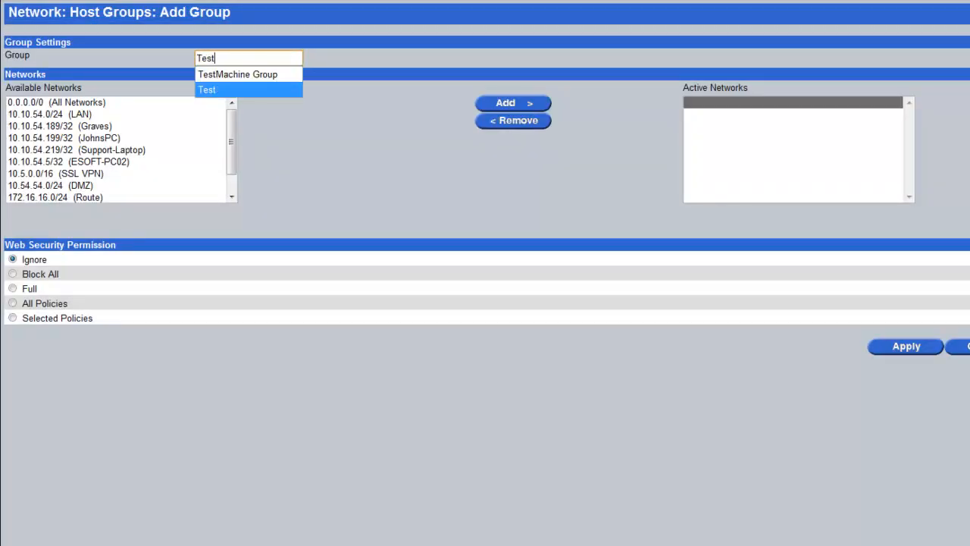
{"action": "key", "text": "Return"}
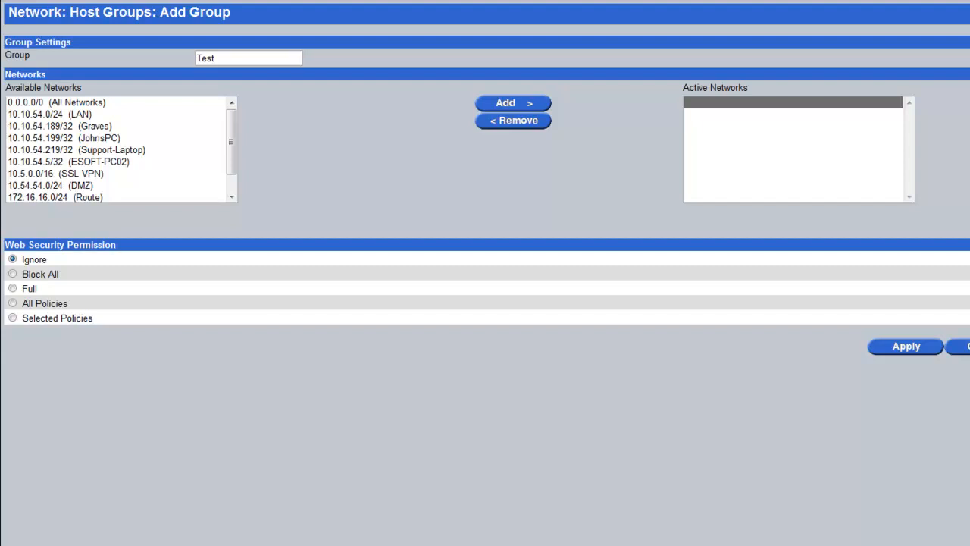
{"action": "left_click", "coordinate": [50, 114]}
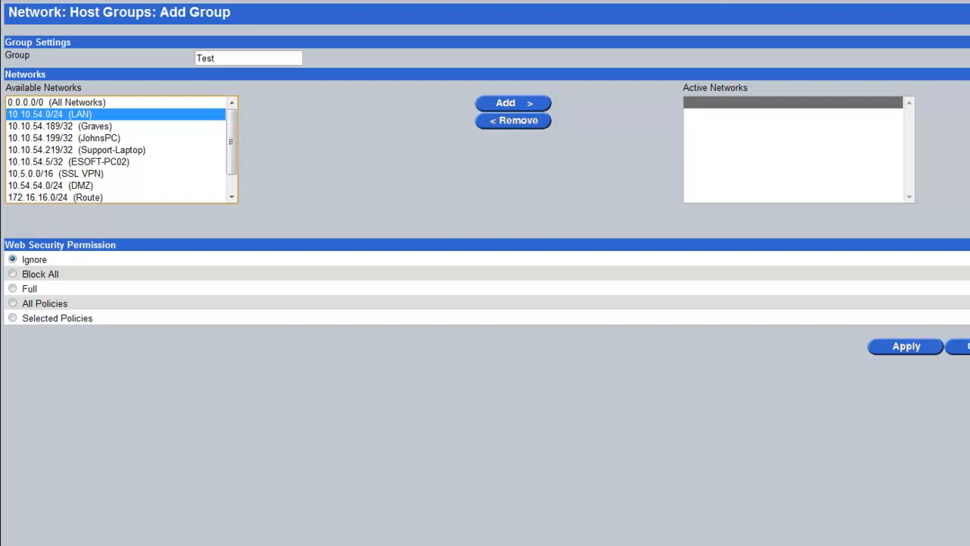
{"action": "left_click", "coordinate": [512, 102]}
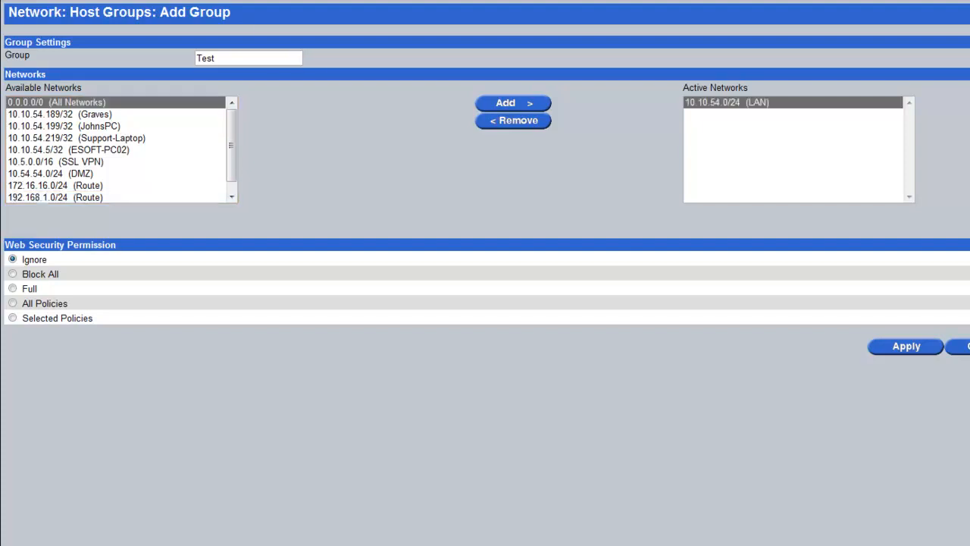
{"action": "left_click", "coordinate": [55, 161]}
{"action": "left_click", "coordinate": [513, 103]}
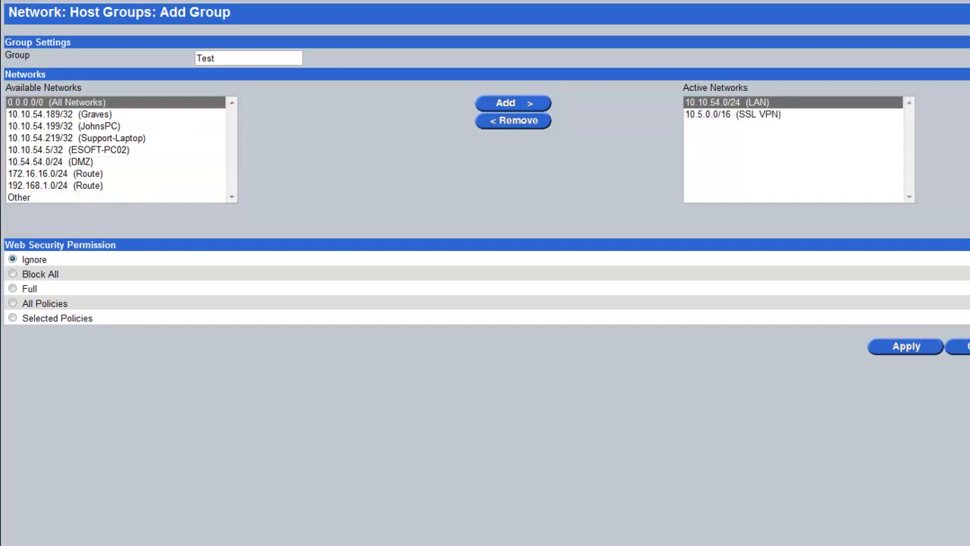
{"action": "left_click", "coordinate": [50, 162]}
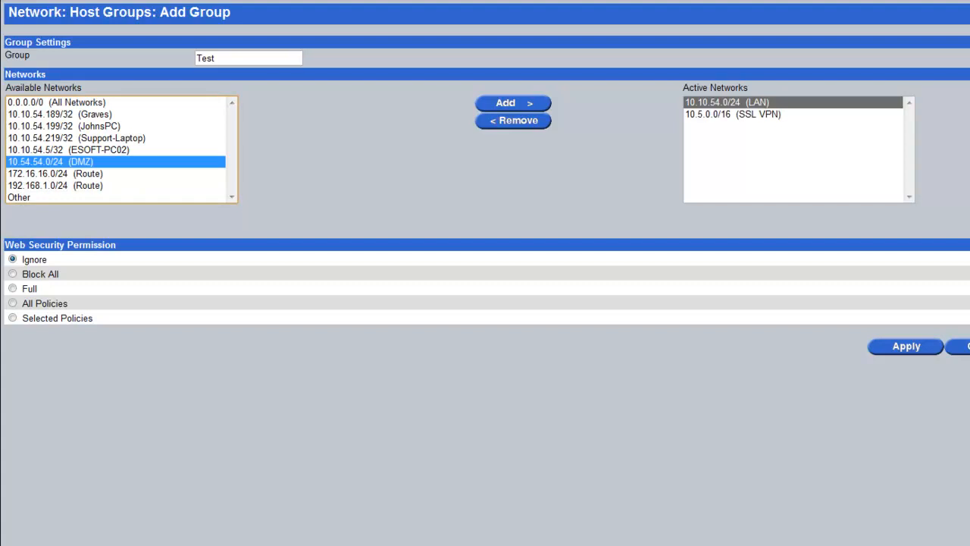
{"action": "left_click", "coordinate": [56, 185]}
{"action": "left_click", "coordinate": [512, 102]}
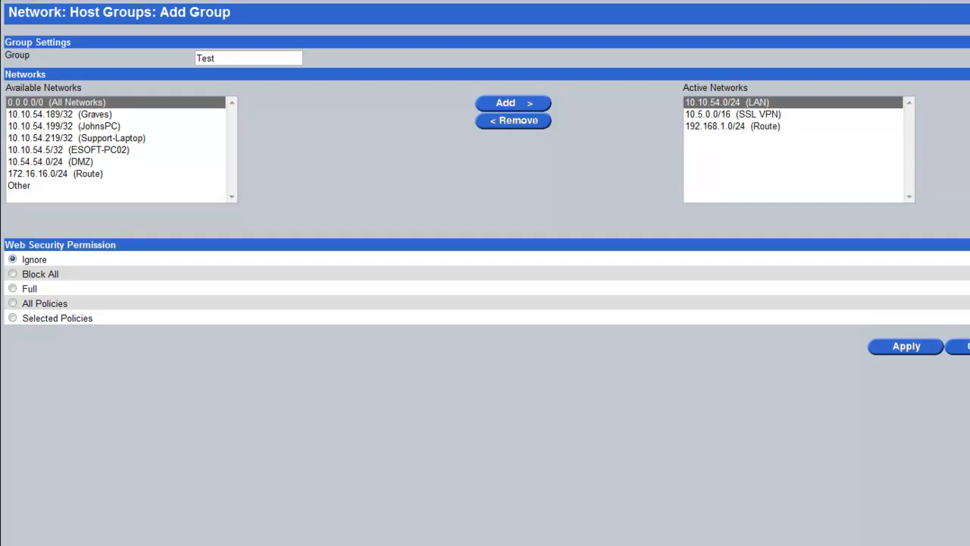
Step: Restrict the Test group to the Main web policy and save it
{"action": "left_click", "coordinate": [12, 318]}
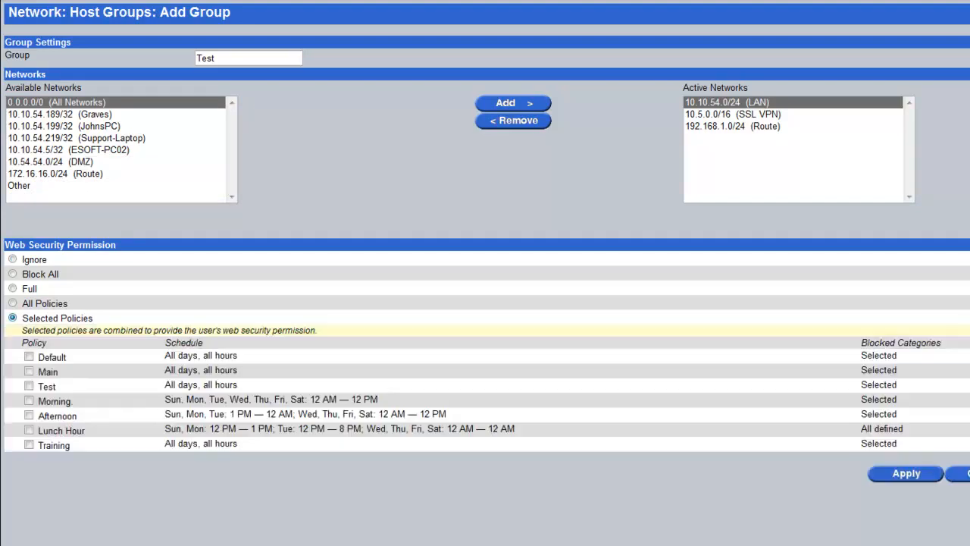
{"action": "left_click", "coordinate": [29, 370]}
{"action": "left_click", "coordinate": [906, 473]}
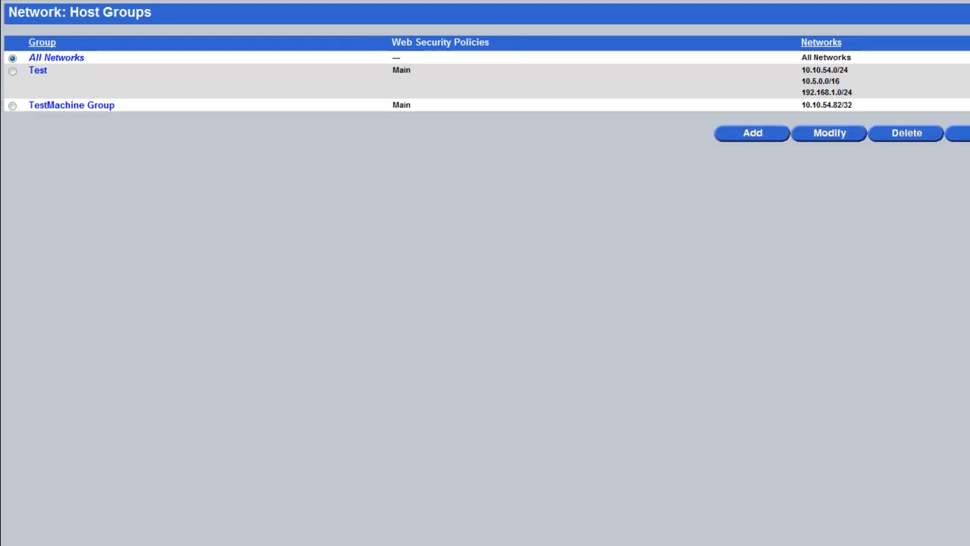
Step: Delete the Test host group and open TestMachine Group for modification
{"action": "left_click", "coordinate": [12, 70]}
{"action": "left_click", "coordinate": [907, 133]}
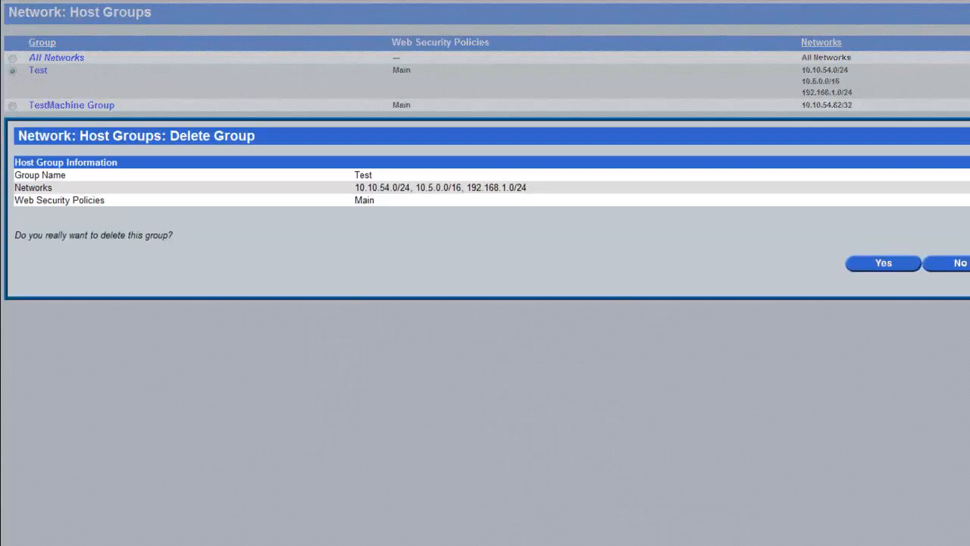
{"action": "key", "text": "Return"}
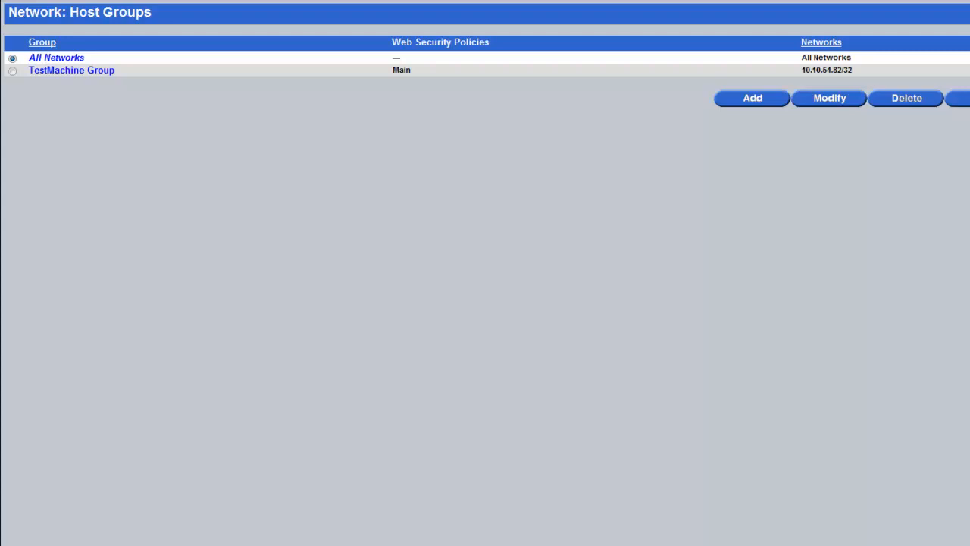
{"action": "left_click", "coordinate": [12, 71]}
{"action": "left_click", "coordinate": [830, 98]}
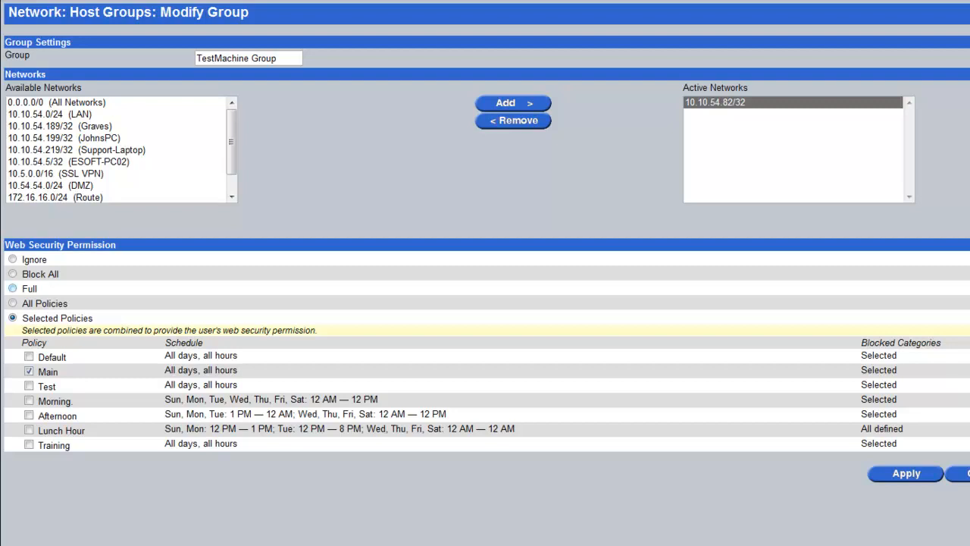
Step: Give TestMachine Group Full web permission and confirm facebook.com loads in a new tab
{"action": "left_click", "coordinate": [12, 288]}
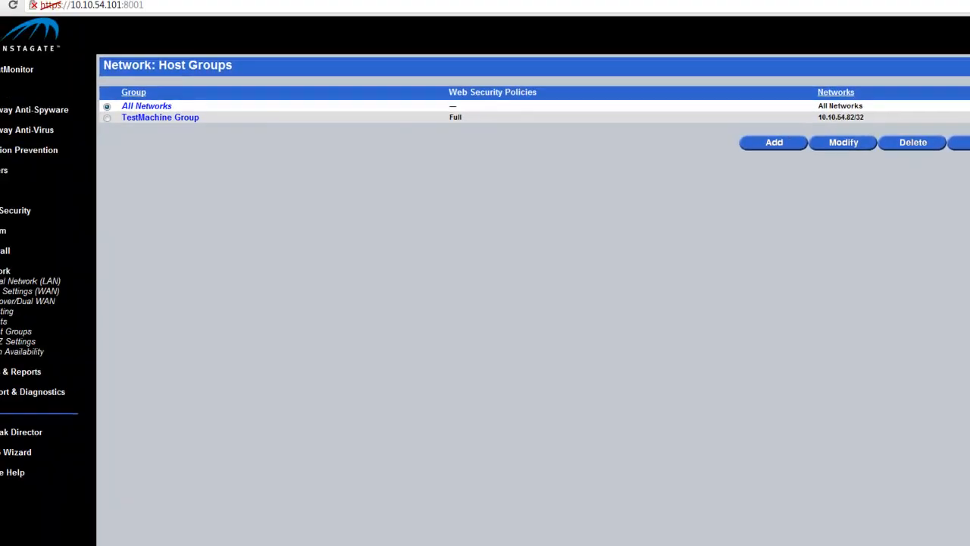
{"action": "key", "text": "ctrl+t"}
{"action": "type", "text": "facebook.com"}
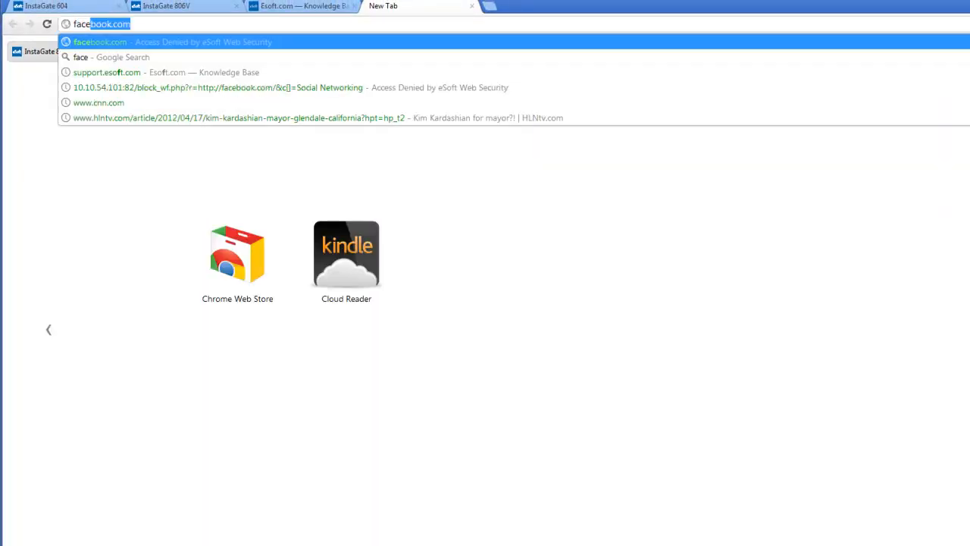
{"action": "key", "text": "Return"}
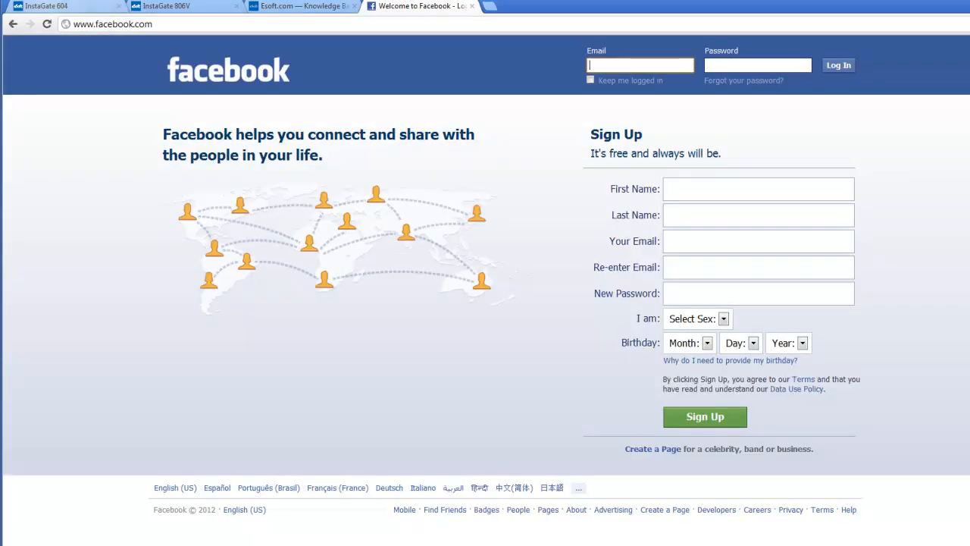
{"action": "left_click", "coordinate": [45, 6]}
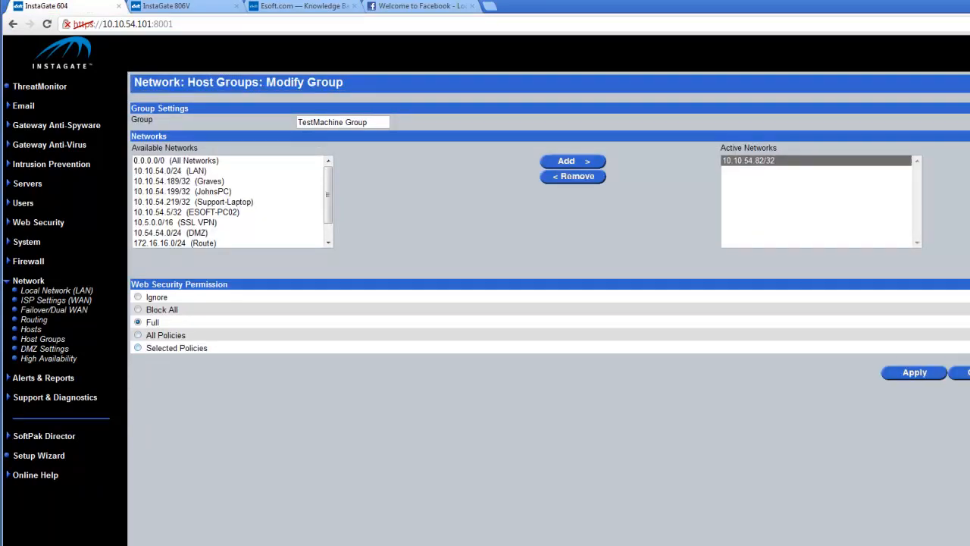
Step: Switch TestMachine Group's web permission to Block All and save the change
{"action": "left_click", "coordinate": [137, 310]}
{"action": "key", "text": "Return"}
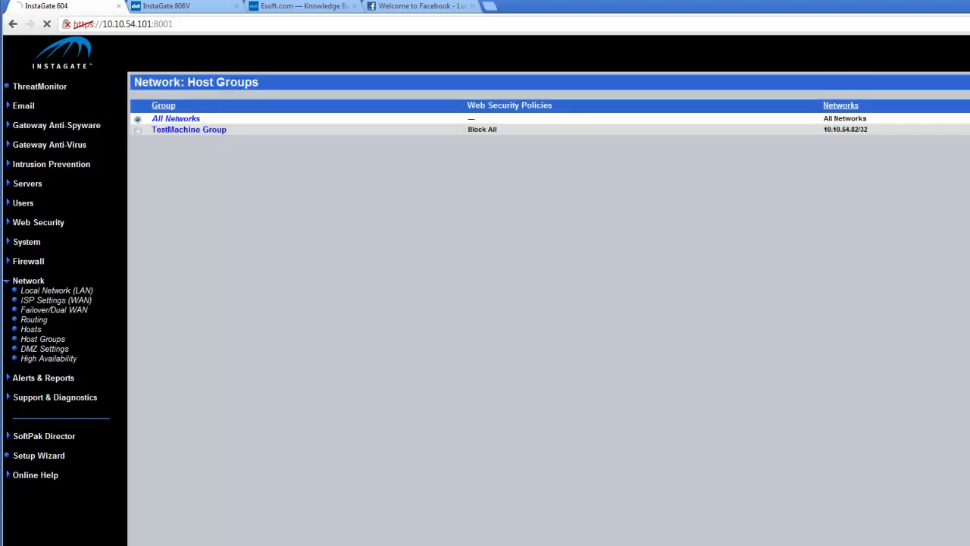
{"action": "key", "text": "ctrl+4"}
Step: Reload facebook.com and load cnn.com to confirm both are now denied
{"action": "key", "text": "ctrl+l"}
{"action": "key", "text": "Return"}
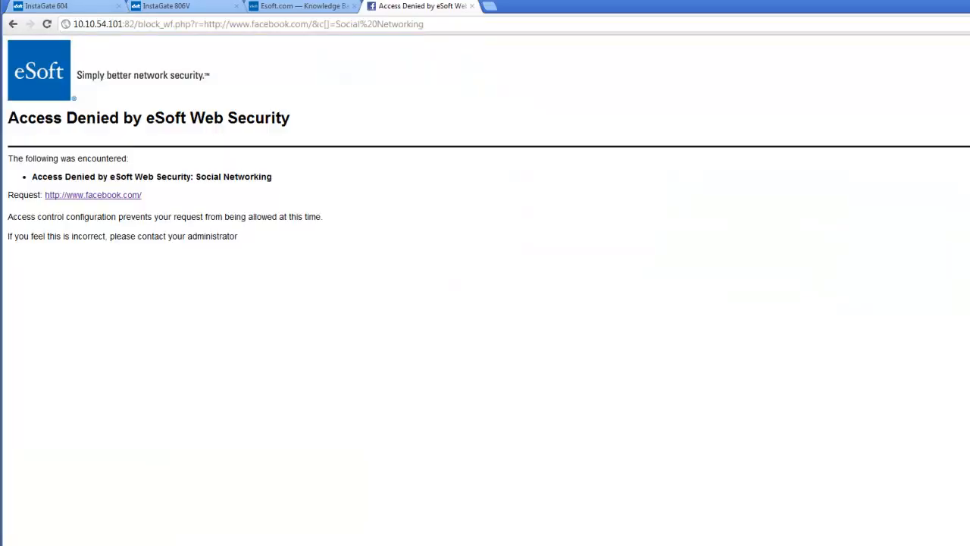
{"action": "key", "text": "ctrl+l"}
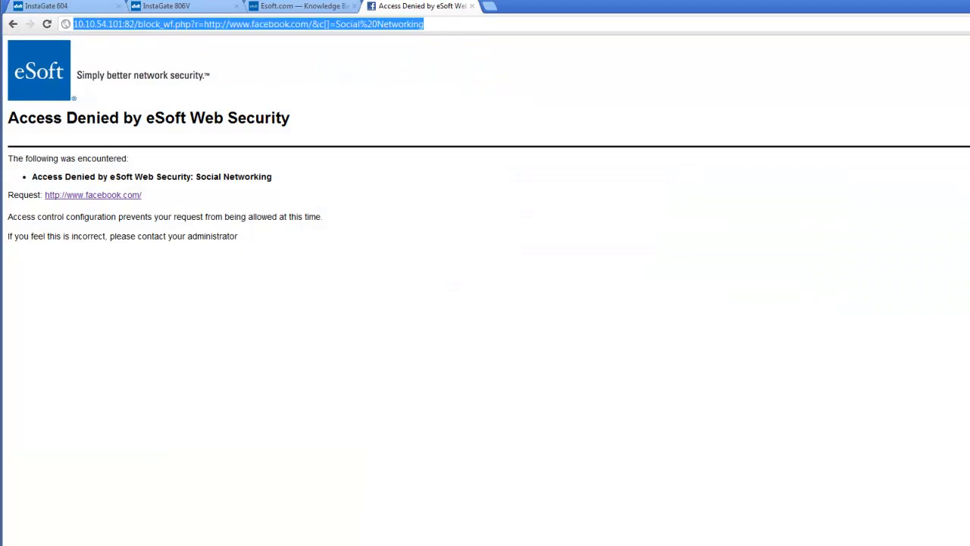
{"action": "type", "text": "cnn.com"}
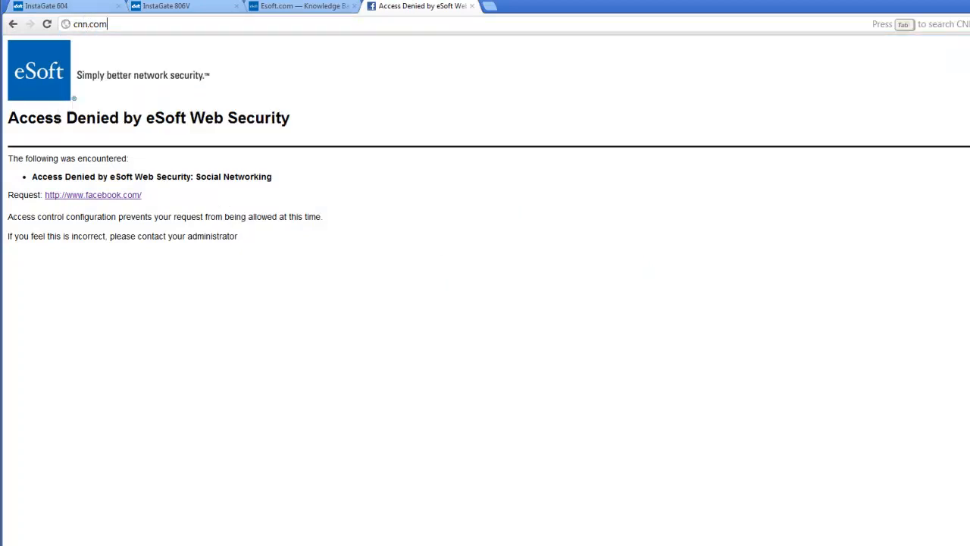
{"action": "key", "text": "Return"}
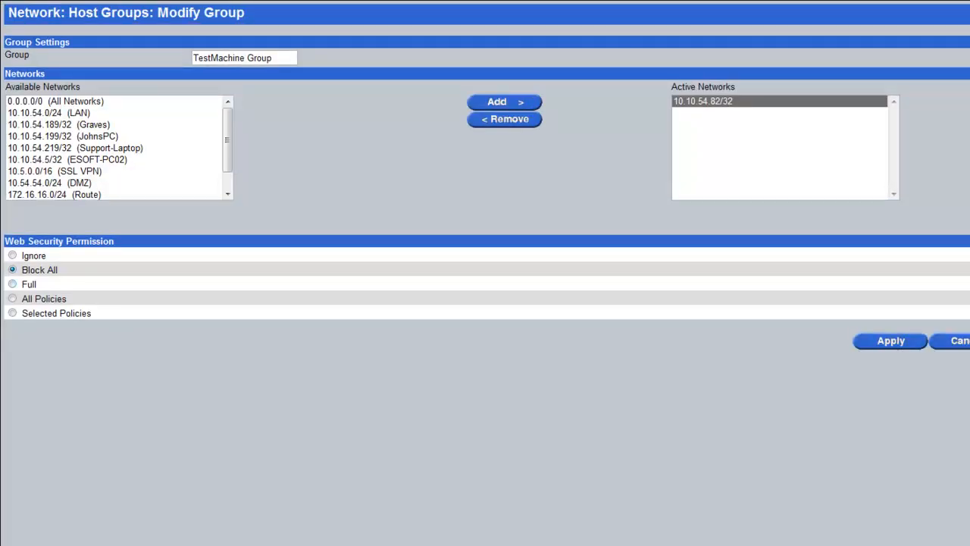
Step: Put TestMachine Group on the Main policy via Selected Policies and confirm cnn.com loads
{"action": "left_click", "coordinate": [12, 312]}
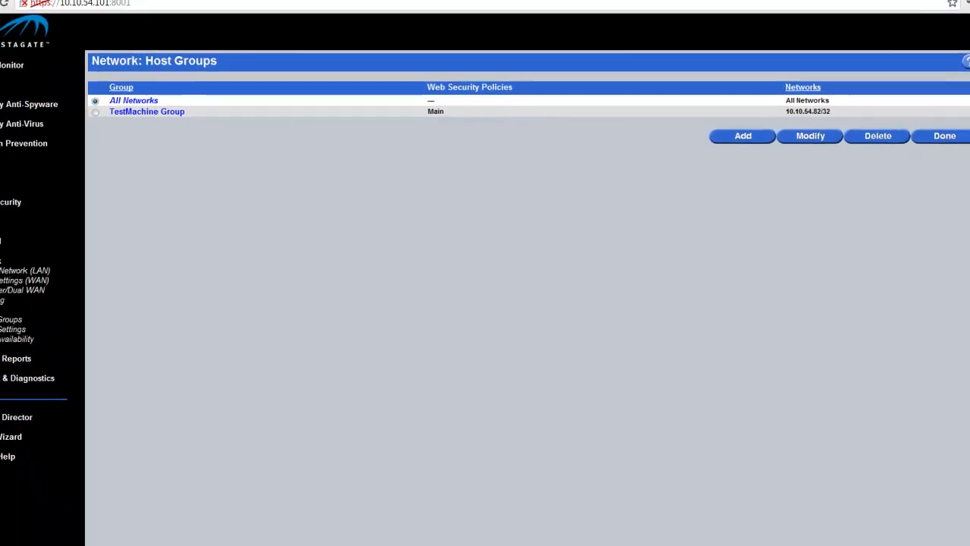
{"action": "left_click", "coordinate": [398, 8]}
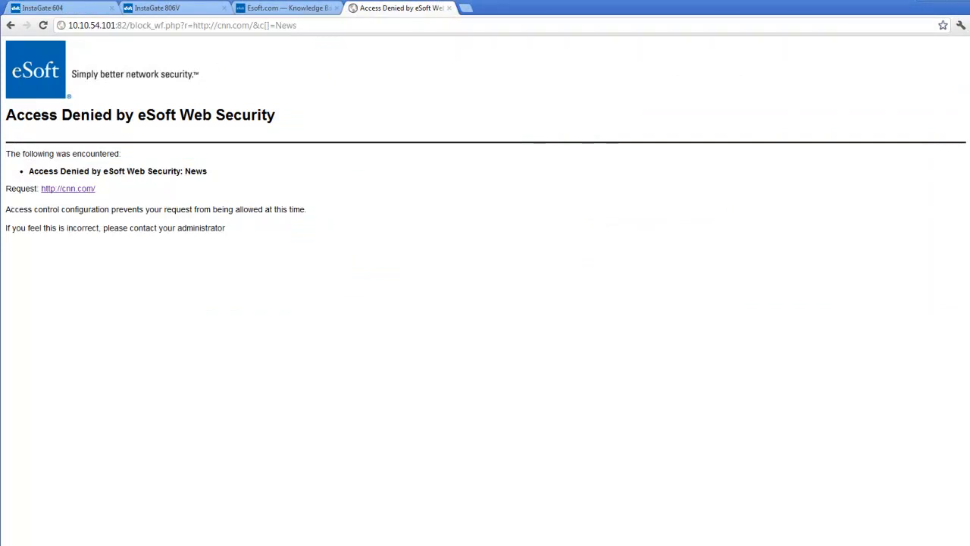
{"action": "key", "text": "ctrl+l"}
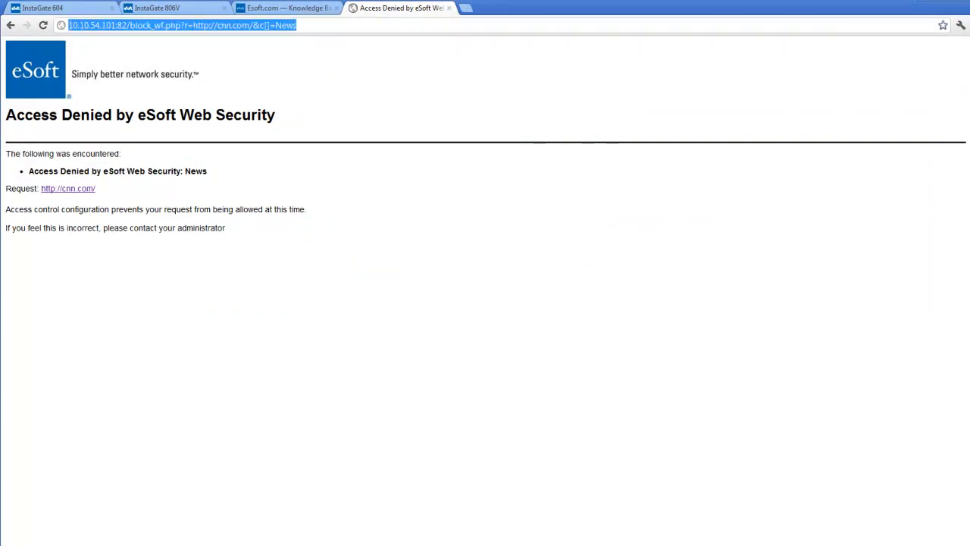
{"action": "type", "text": "cnn.com"}
{"action": "key", "text": "Return"}
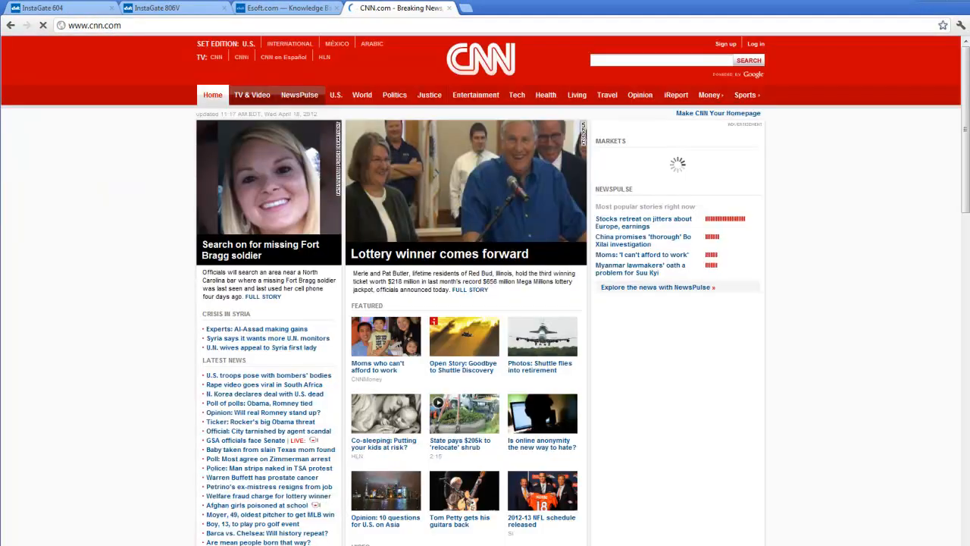
Step: Check that facebook.com stays blocked as Social Networking under the Main policy
{"action": "key", "text": "ctrl+l"}
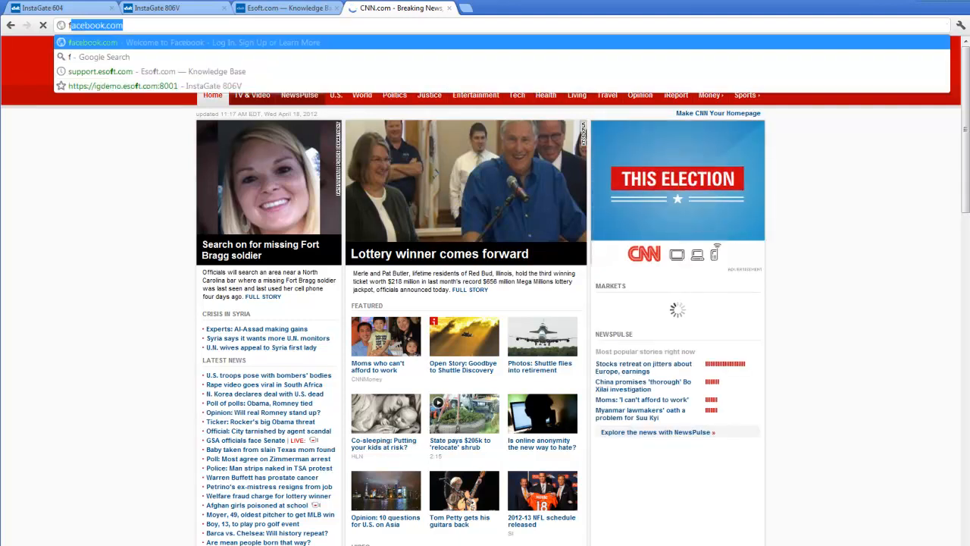
{"action": "type", "text": "facebook.com"}
{"action": "key", "text": "Return"}
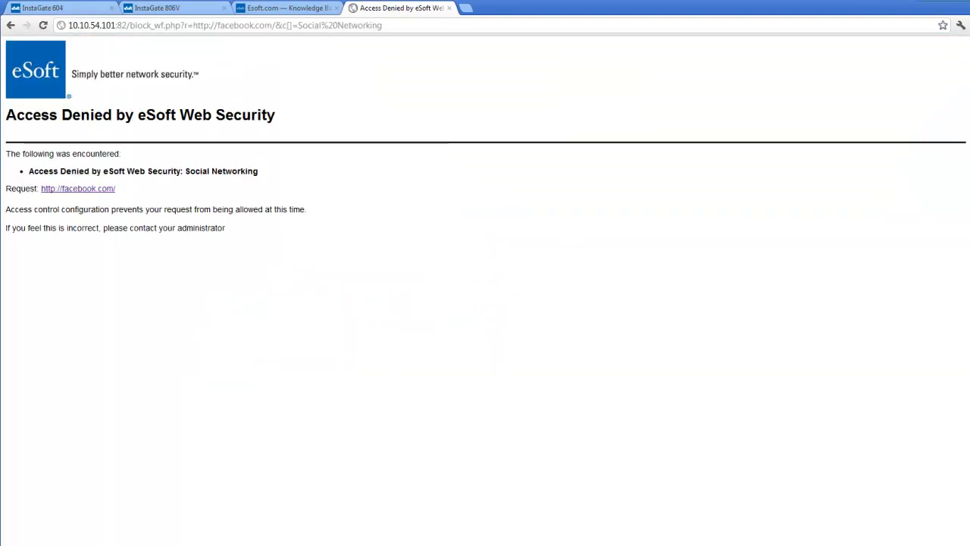
{"action": "key", "text": "ctrl+1"}
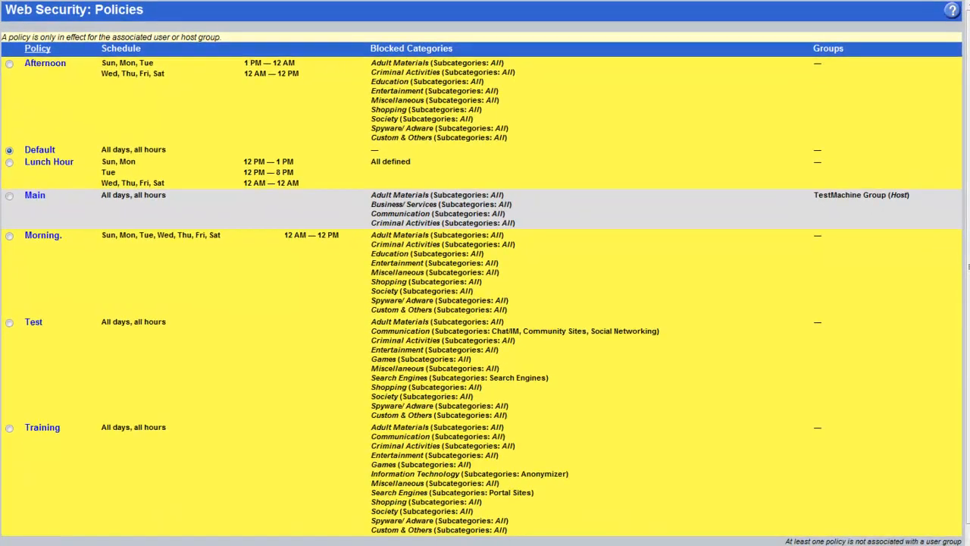
Step: Add News to the Main policy's blocked categories and confirm cnn.com is now denied
{"action": "left_click", "coordinate": [35, 195]}
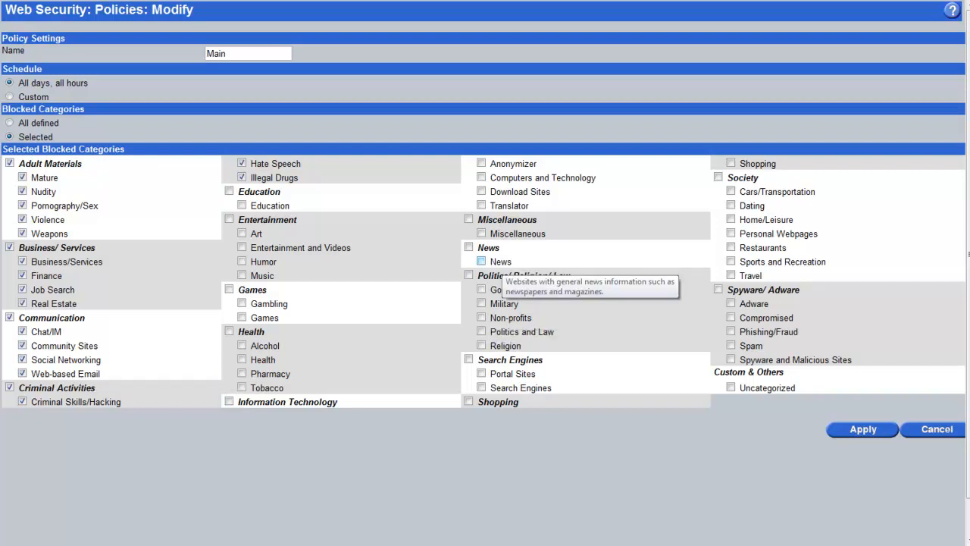
{"action": "left_click", "coordinate": [481, 260]}
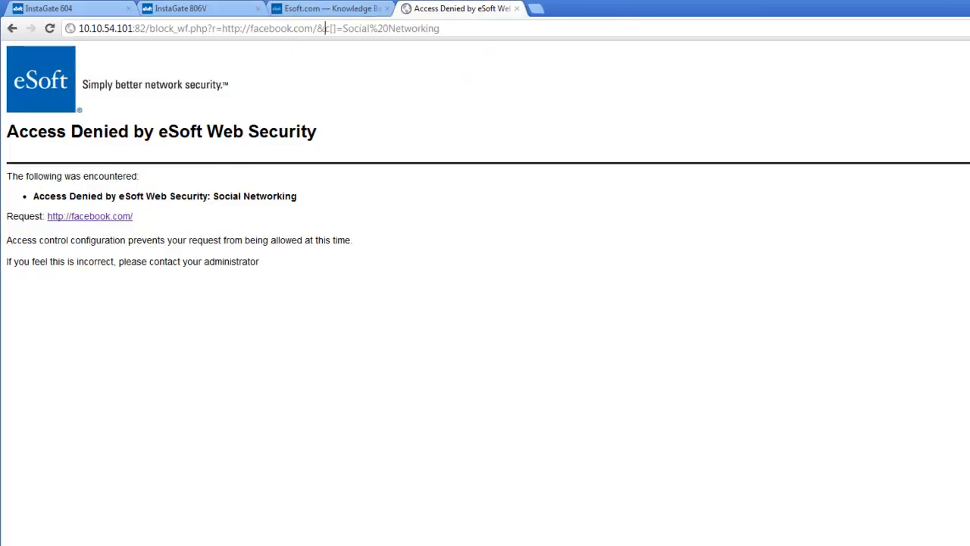
{"action": "left_click", "coordinate": [325, 28]}
{"action": "type", "text": "cnn.com"}
{"action": "key", "text": "Return"}
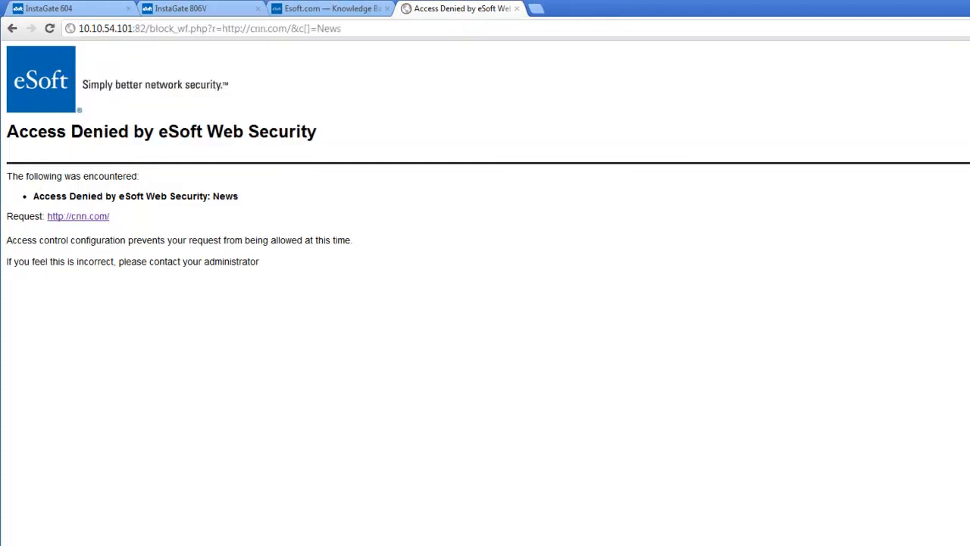
Step: Back in the admin pages, expand the Network and Web Security navigation sections
{"action": "key", "text": "ctrl+1"}
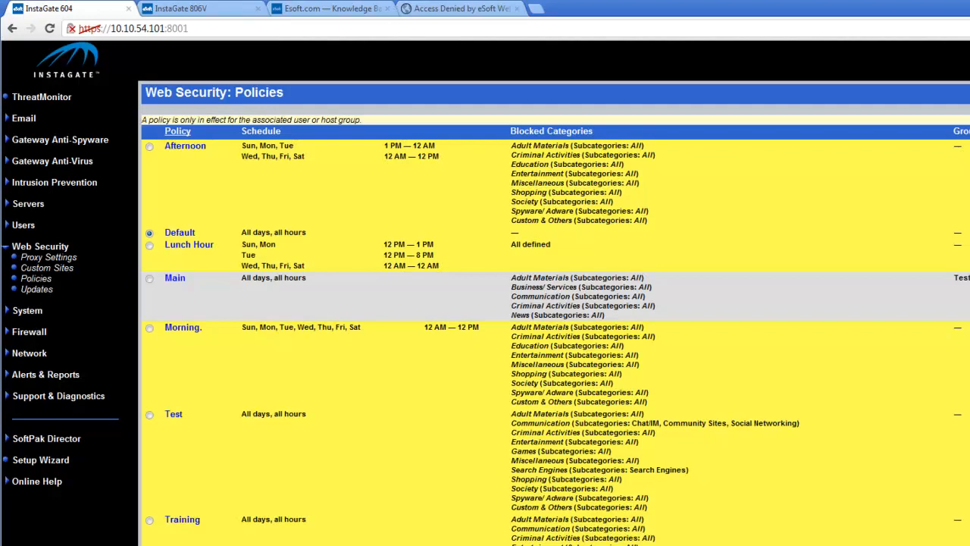
{"action": "left_click", "coordinate": [29, 353]}
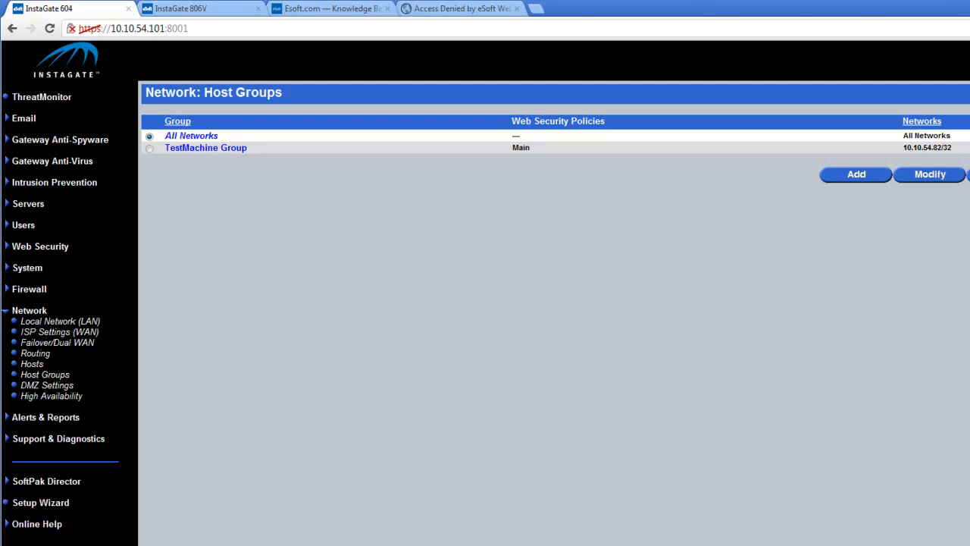
{"action": "left_click", "coordinate": [40, 247]}
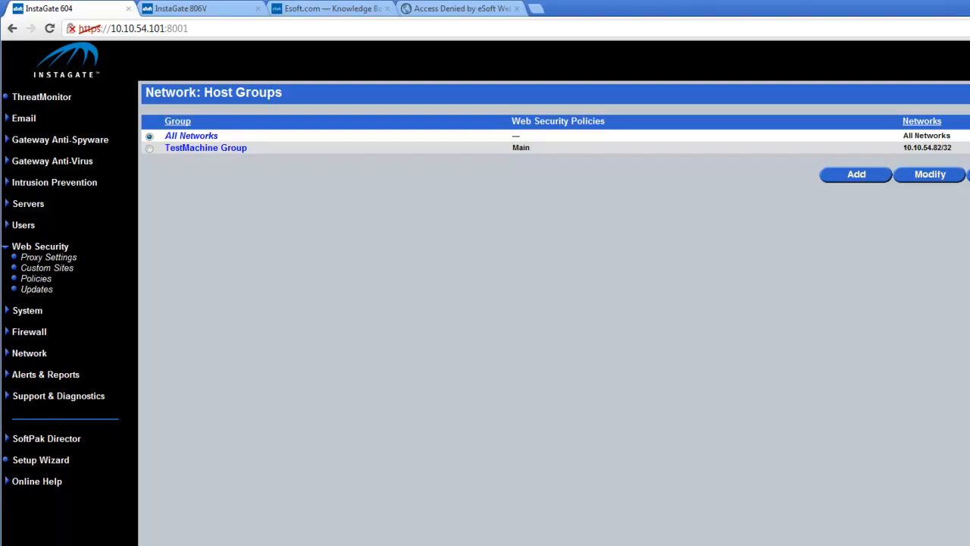
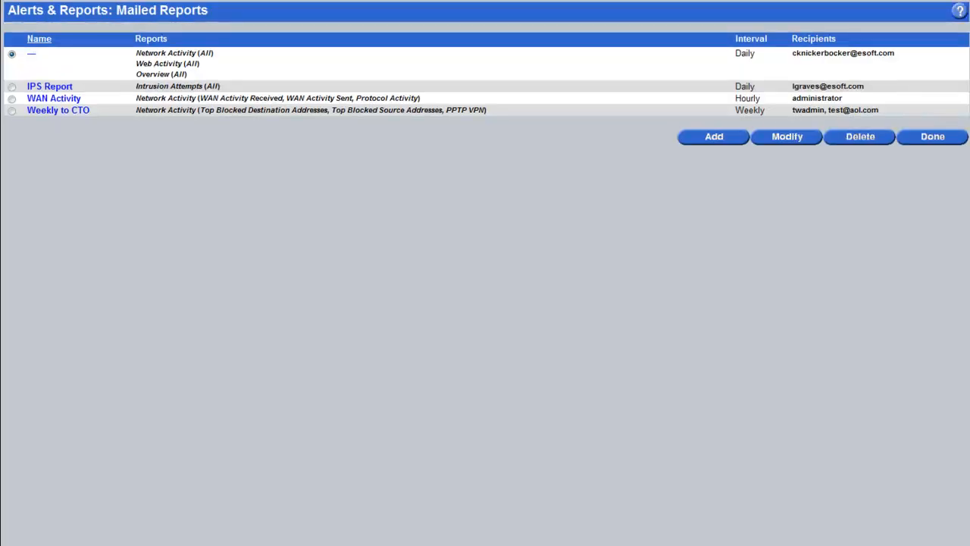
Step: Select the hourly WAN Activity report row in the Mailed Reports list
{"action": "left_click", "coordinate": [11, 98]}
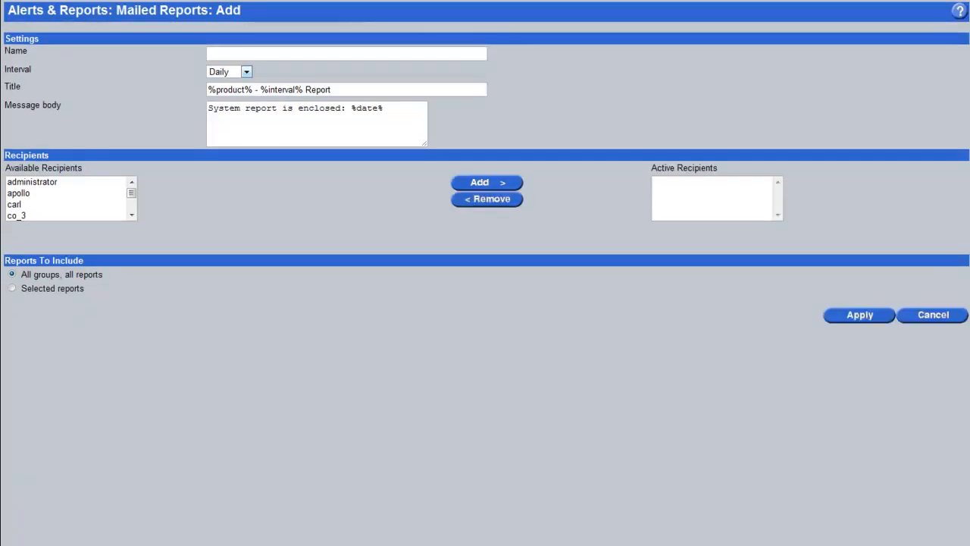
Step: Name the mailed report 'Weekly Update' and set its interval to Weekly
{"action": "type", "text": "Weekly"}
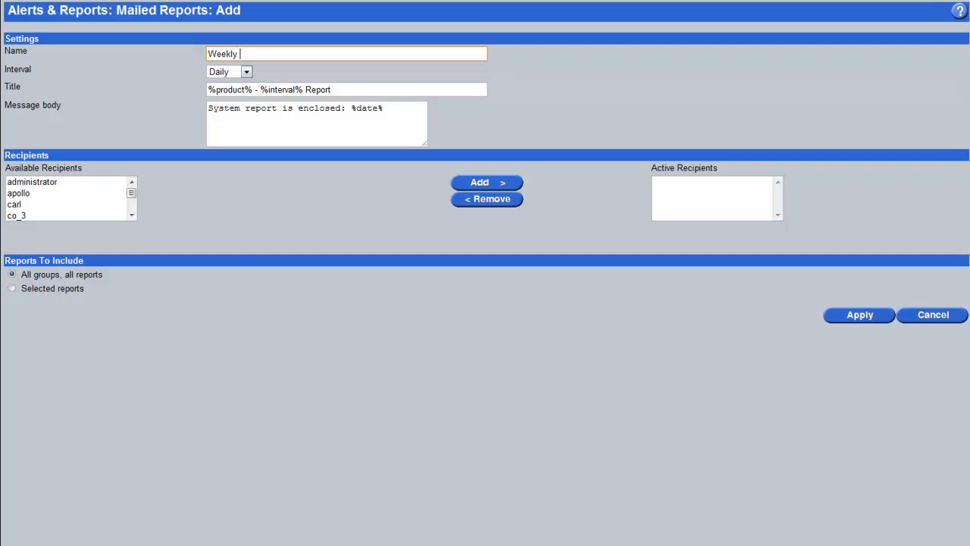
{"action": "type", "text": " Update"}
{"action": "key", "text": "Tab"}
{"action": "key", "text": "alt+Down"}
{"action": "key", "text": "Down"}
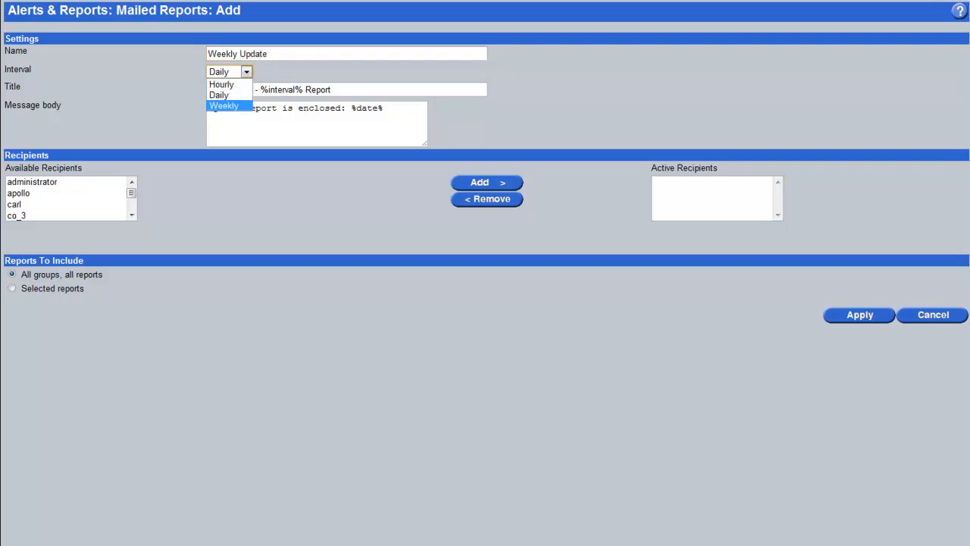
{"action": "key", "text": "Return"}
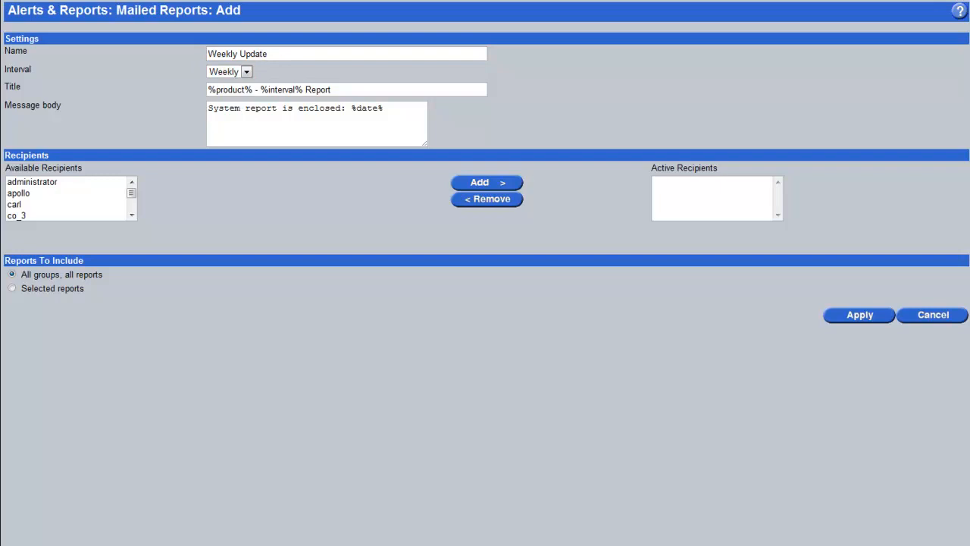
Step: Move three users from available to active recipients
{"action": "left_click", "coordinate": [18, 192]}
{"action": "left_click", "coordinate": [15, 204]}
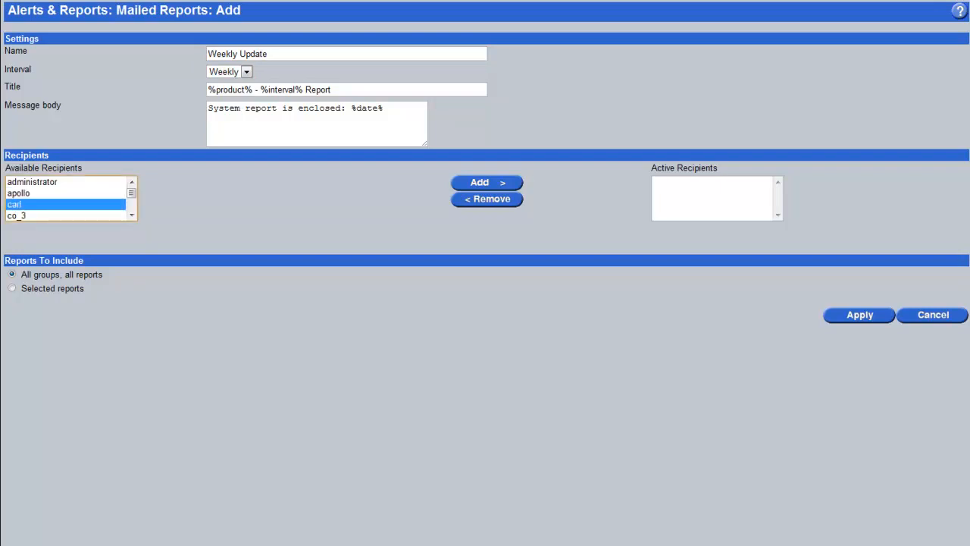
{"action": "left_click", "coordinate": [487, 182]}
{"action": "key", "text": "shift+Tab"}
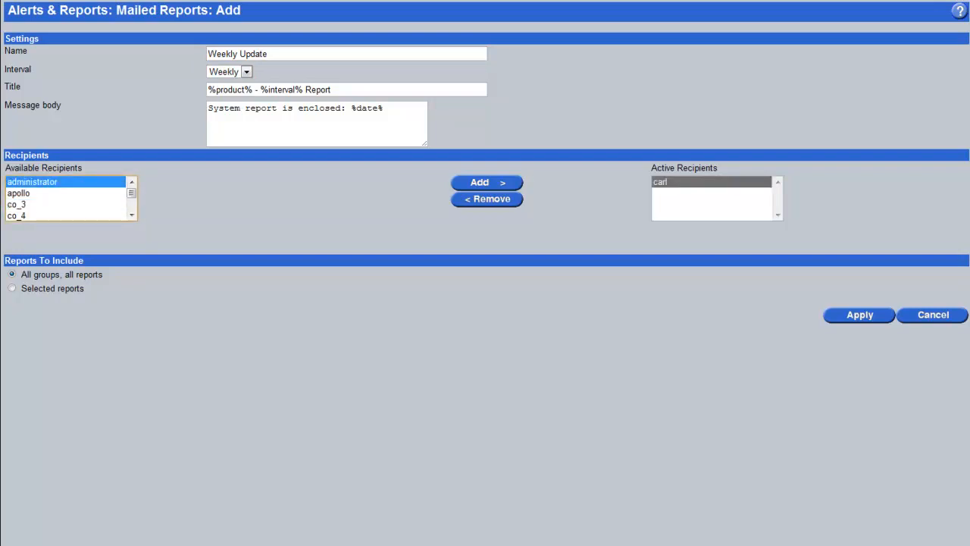
{"action": "key", "text": "Down"}
{"action": "key", "text": "Down"}
{"action": "key", "text": "Tab"}
{"action": "key", "text": "Return"}
{"action": "key", "text": "shift+Tab"}
{"action": "key", "text": "Down"}
{"action": "key", "text": "Tab"}
{"action": "key", "text": "Return"}
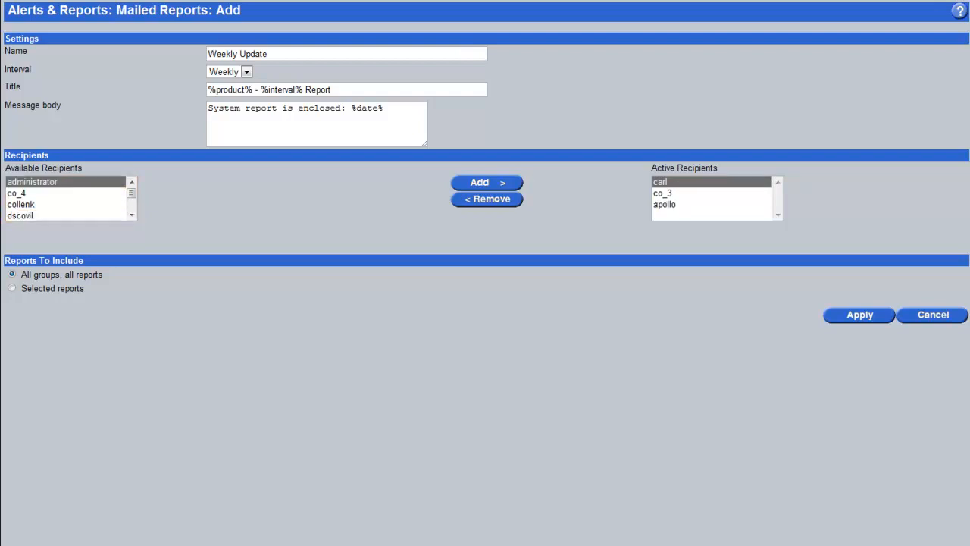
Step: Switch to selected reports, including only Top Local Senders and Top Blocked Sites
{"action": "left_click", "coordinate": [11, 288]}
{"action": "key", "text": "space"}
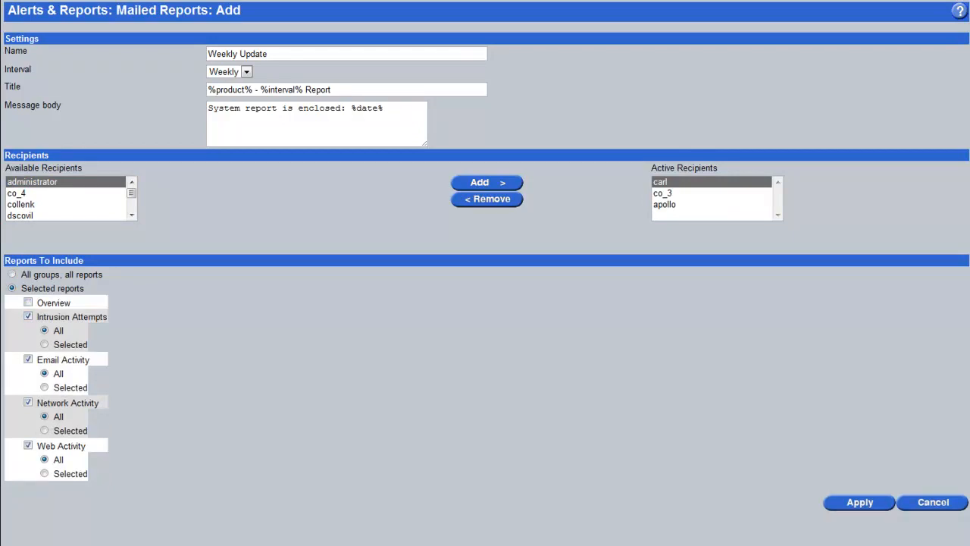
{"action": "key", "text": "space"}
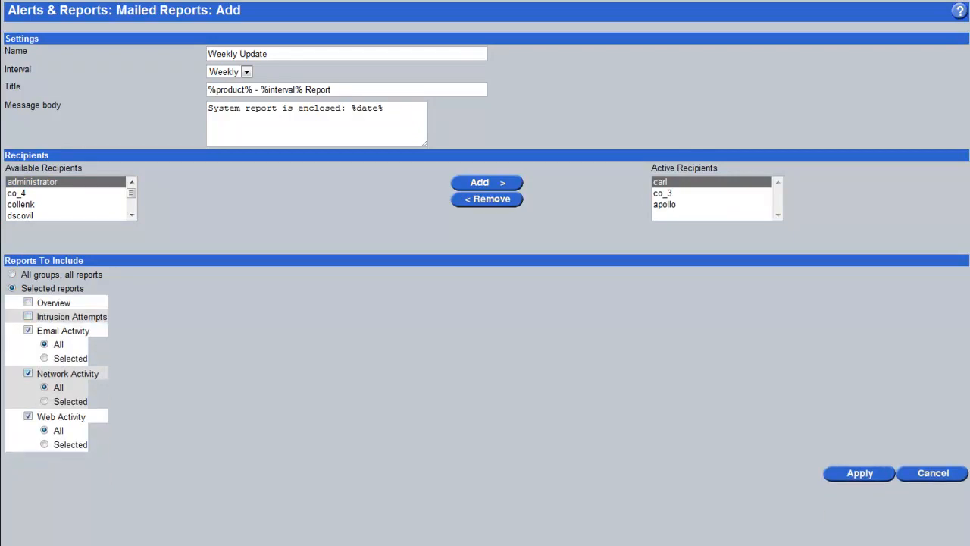
{"action": "left_click", "coordinate": [28, 373]}
{"action": "left_click", "coordinate": [44, 358]}
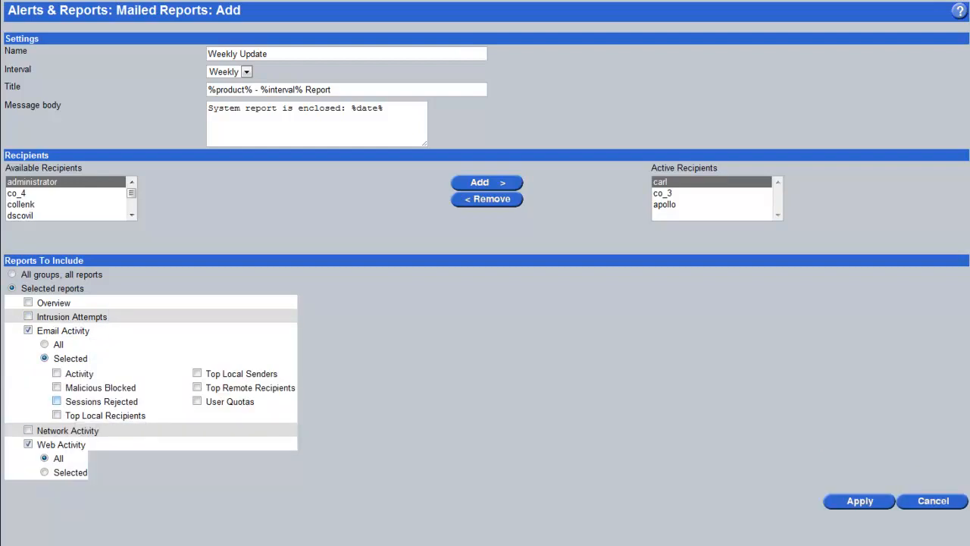
{"action": "left_click", "coordinate": [197, 373]}
{"action": "left_click", "coordinate": [44, 471]}
{"action": "scroll", "coordinate": [227, 455], "scroll_direction": "down", "scroll_amount": 1}
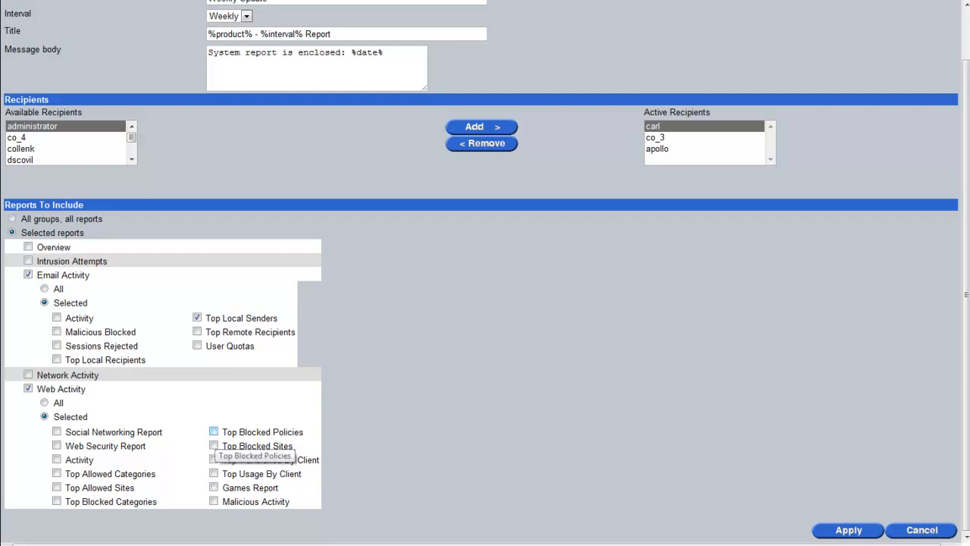
{"action": "left_click", "coordinate": [213, 446]}
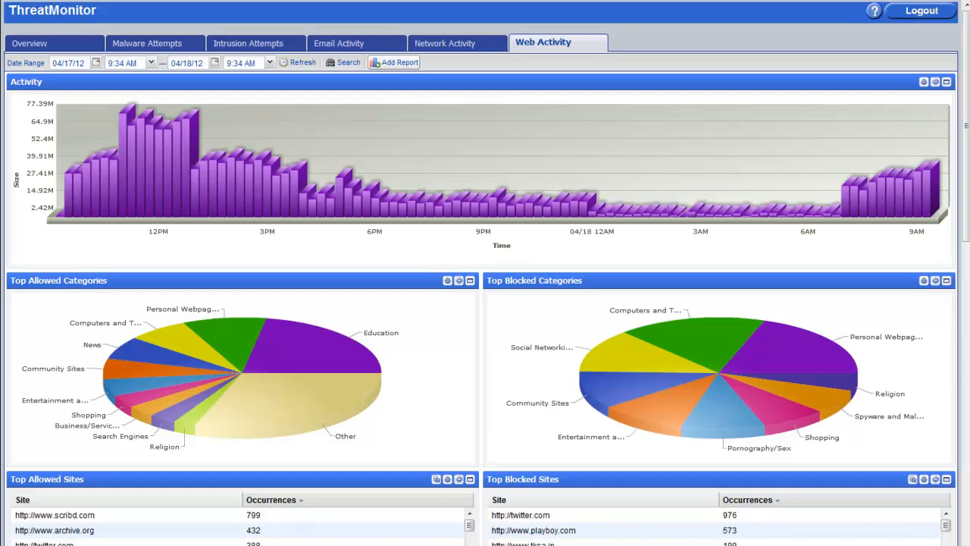
Step: Open the Add Report dialog from the Web Activity dashboard toolbar
{"action": "left_click", "coordinate": [394, 62]}
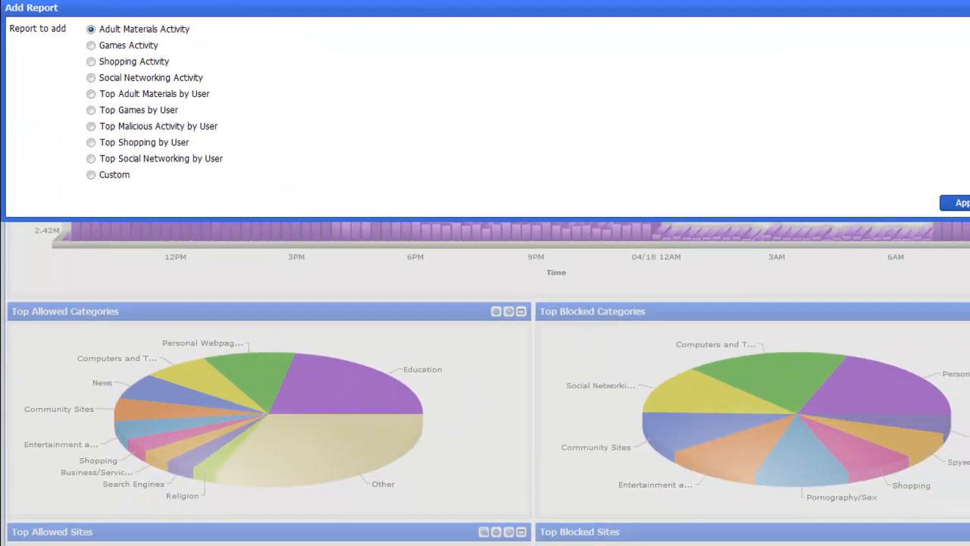
Step: Add the Adult Materials Activity chart of blocked occurrences to the Web Activity dashboard
{"action": "left_click", "coordinate": [956, 203]}
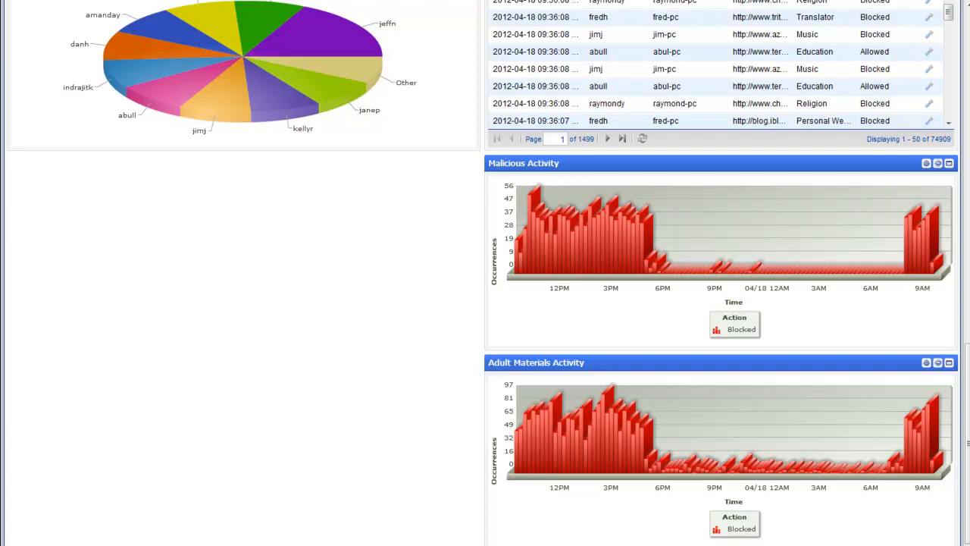
{"action": "scroll", "coordinate": [485, 273], "scroll_direction": "up", "scroll_amount": 15}
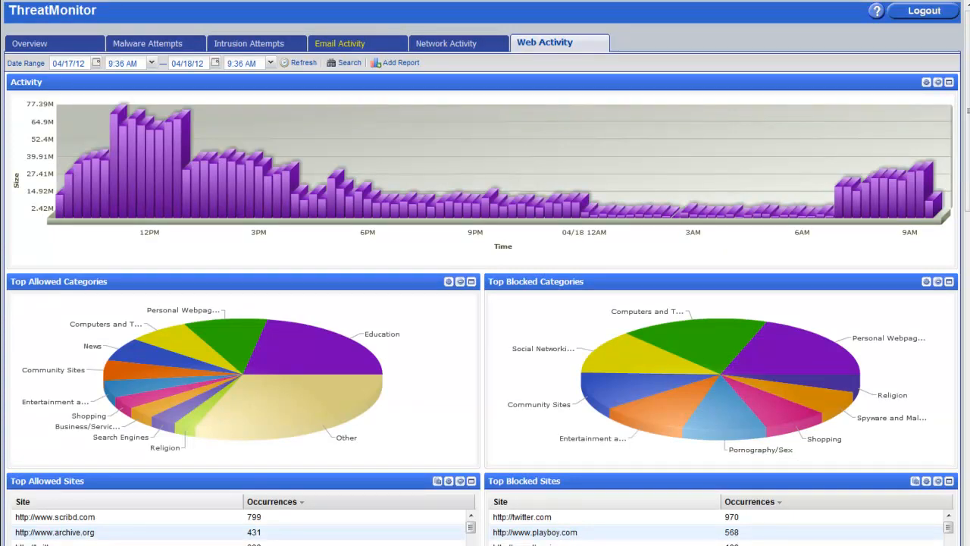
Step: Show the Email Activity dashboard and scroll through its chart, message log and blocked-spam panels
{"action": "left_click", "coordinate": [340, 44]}
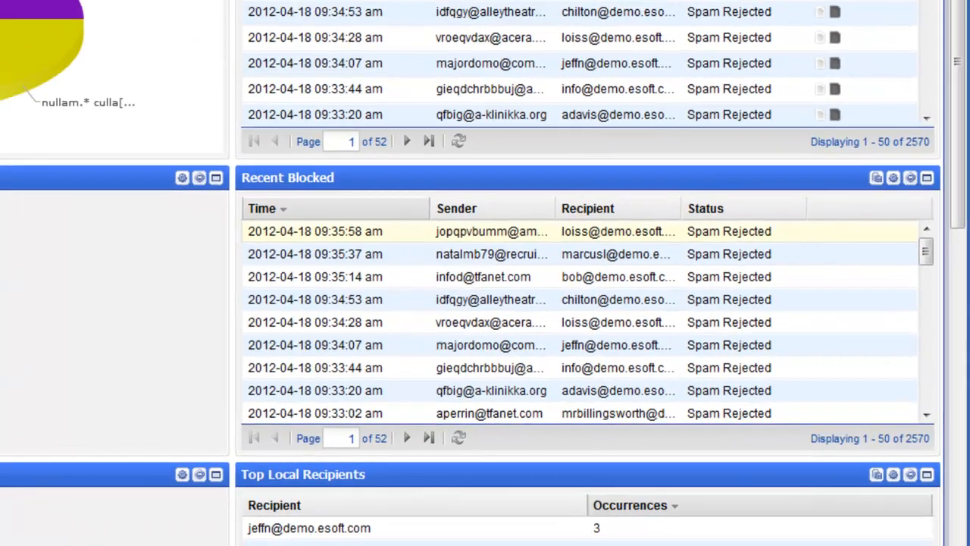
{"action": "scroll", "coordinate": [732, 243], "scroll_direction": "down", "scroll_amount": 2}
{"action": "scroll", "coordinate": [678, 356], "scroll_direction": "up", "scroll_amount": 2}
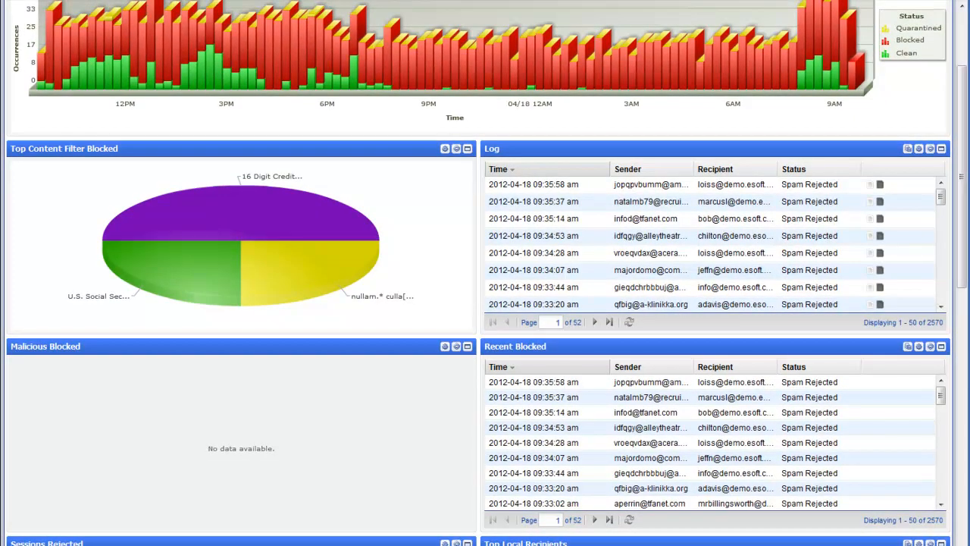
{"action": "scroll", "coordinate": [486, 272], "scroll_direction": "up", "scroll_amount": 3}
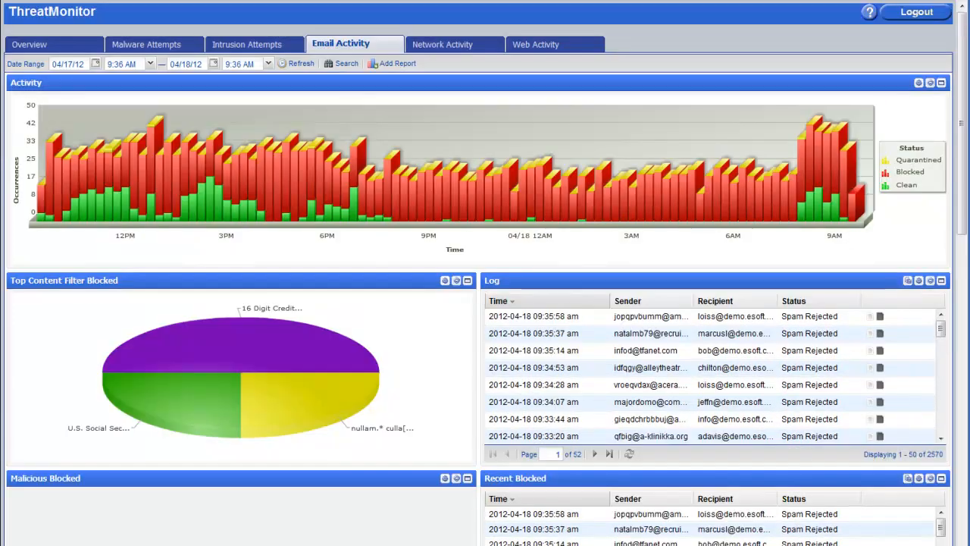